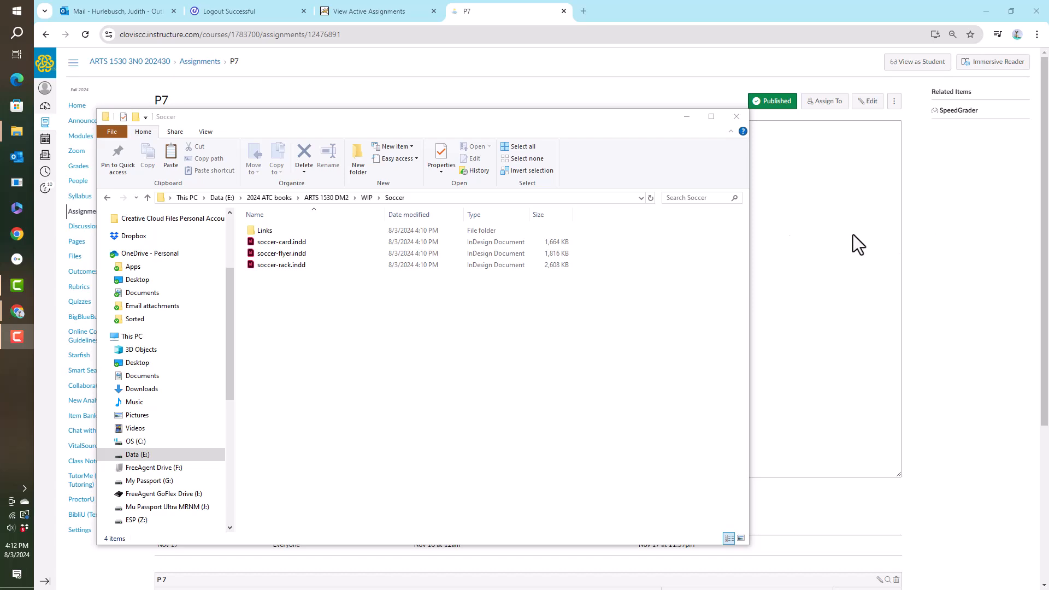
Step: Open soccer-flyer.indd from the Soccer folder in InDesign and update its modified links
left_click(290, 253)
double_click(290, 254)
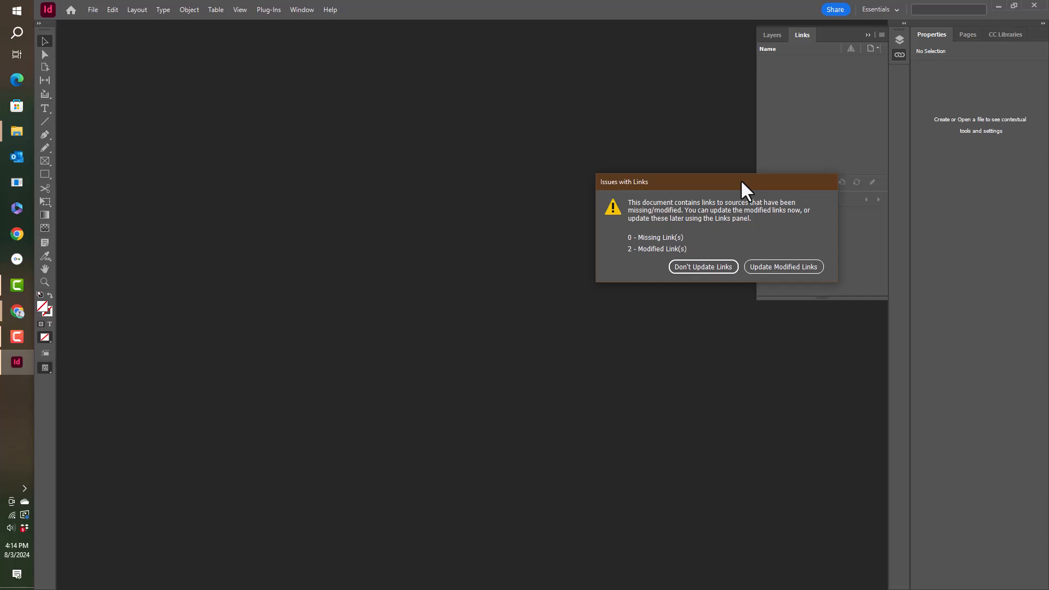
left_click(756, 265)
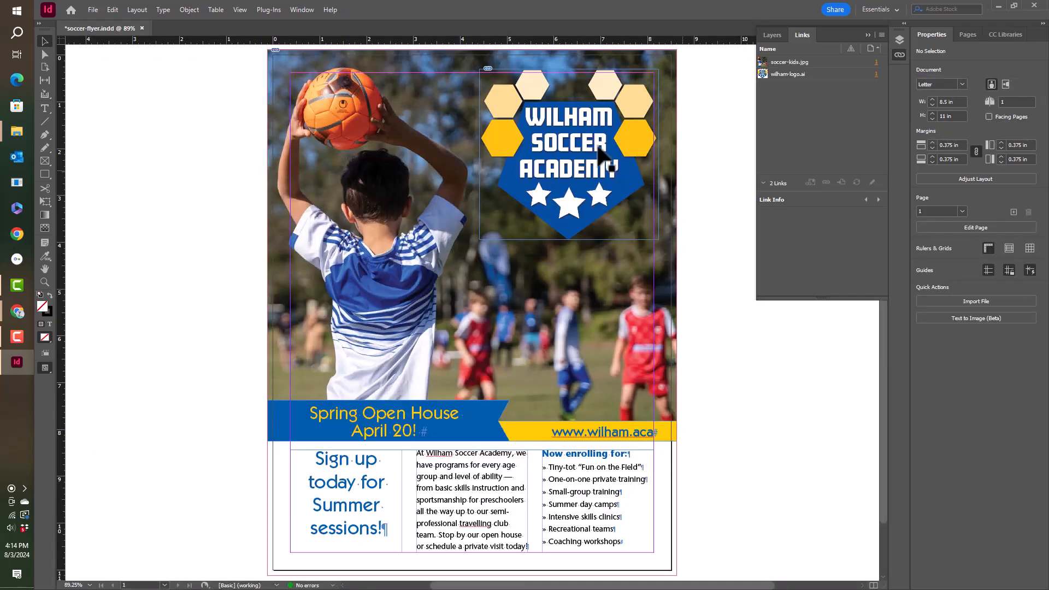
Step: Show the Tags panel and move it off the flyer, below the Links panel
left_click(302, 10)
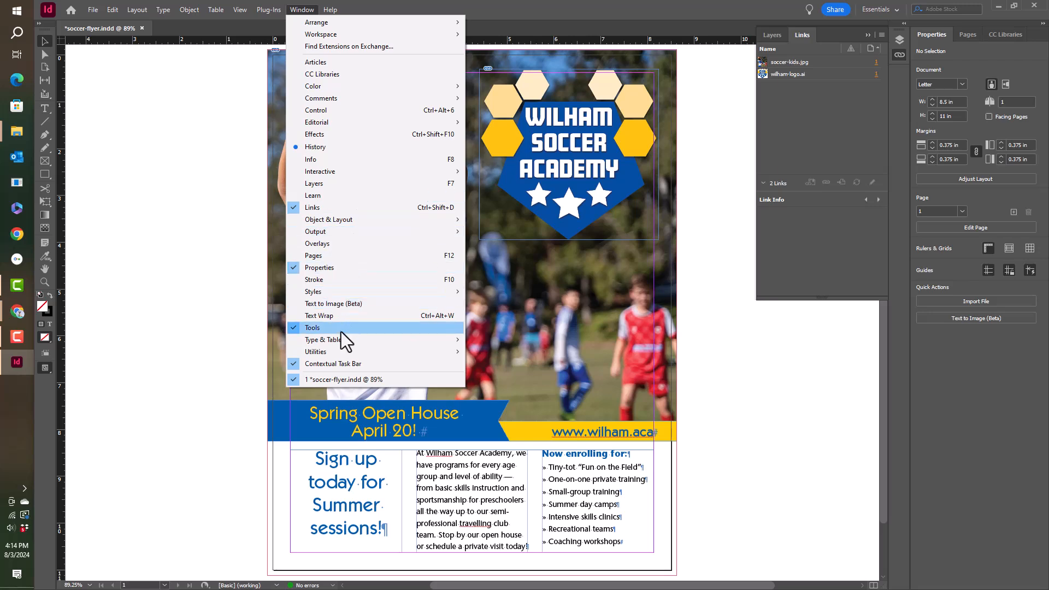
mouse_move(339, 351)
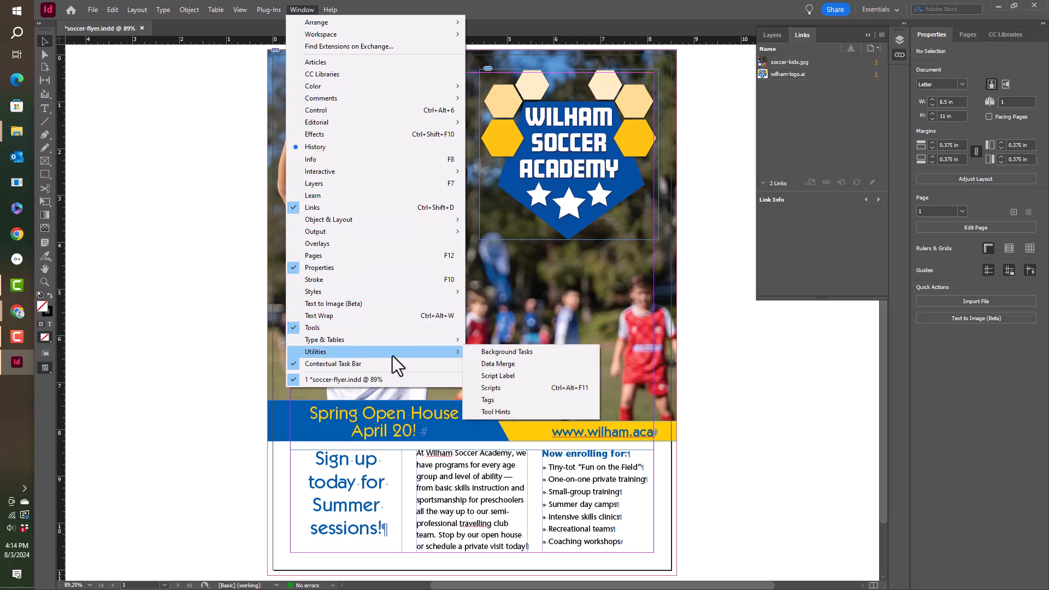
left_click(495, 399)
left_click_drag(397, 208, 765, 310)
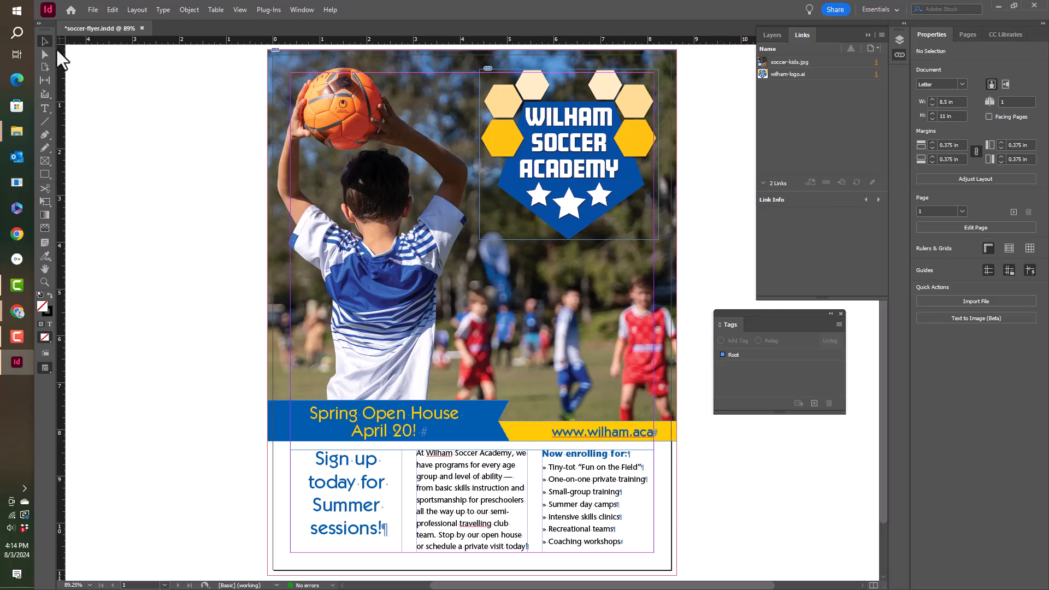
Step: Autotag the large soccer-kids.jpg photo frame and turn on the display of tagged frames
left_click(395, 219)
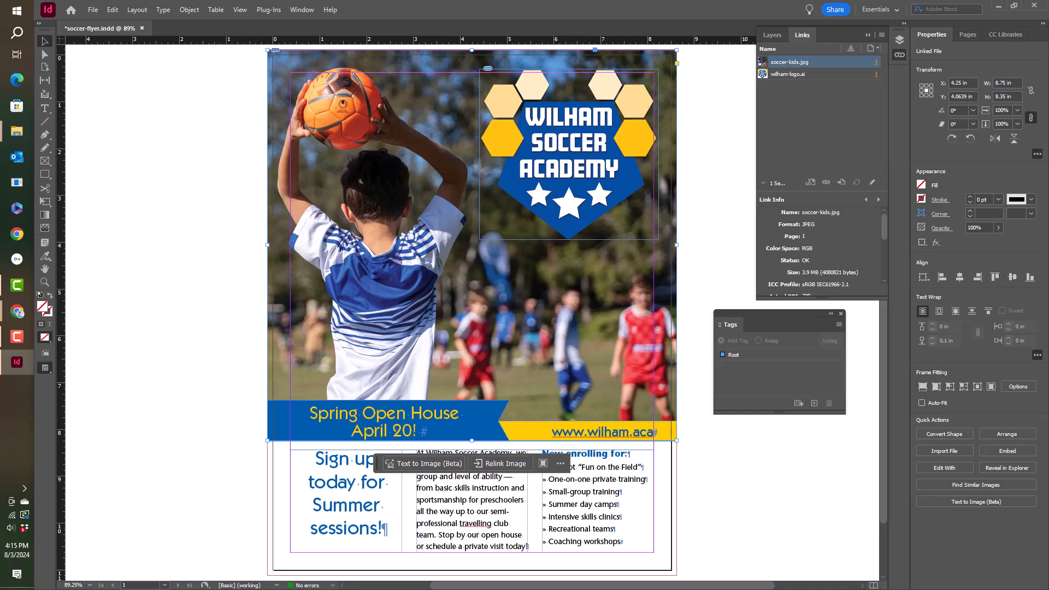
left_click(798, 405)
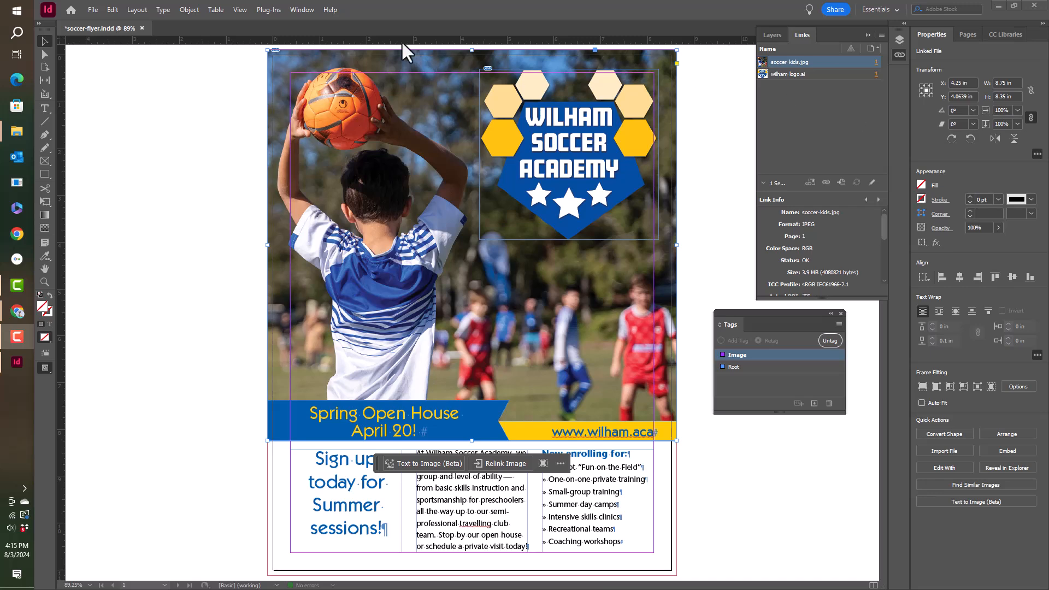
left_click(241, 9)
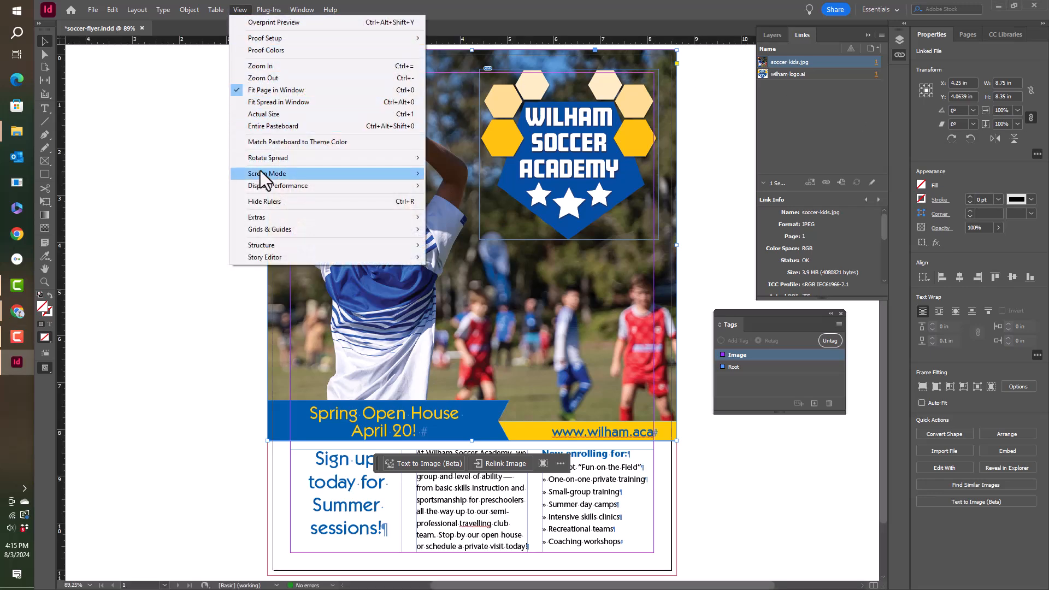
mouse_move(263, 244)
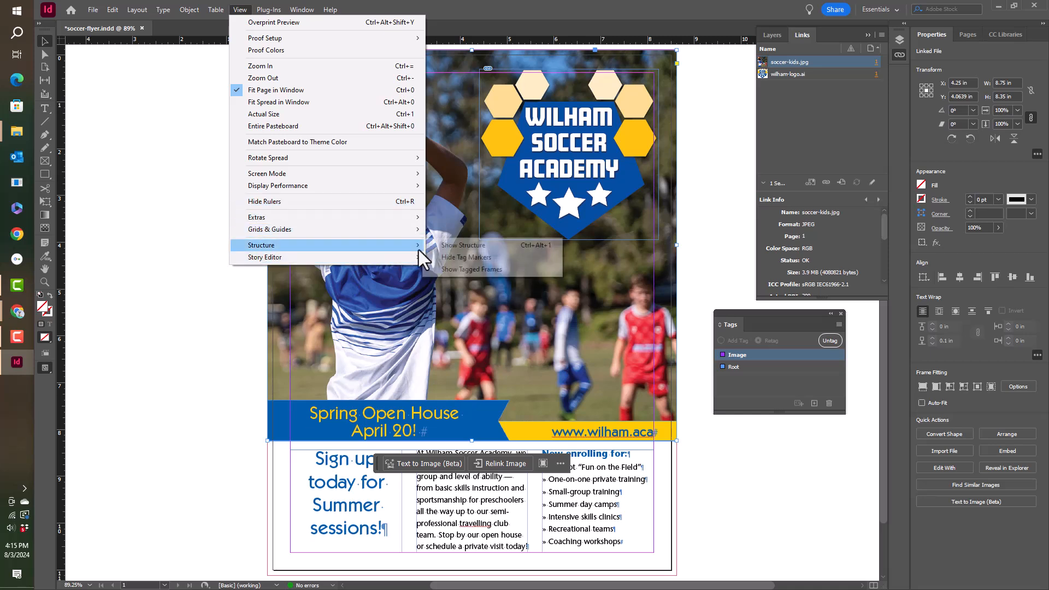
left_click(480, 269)
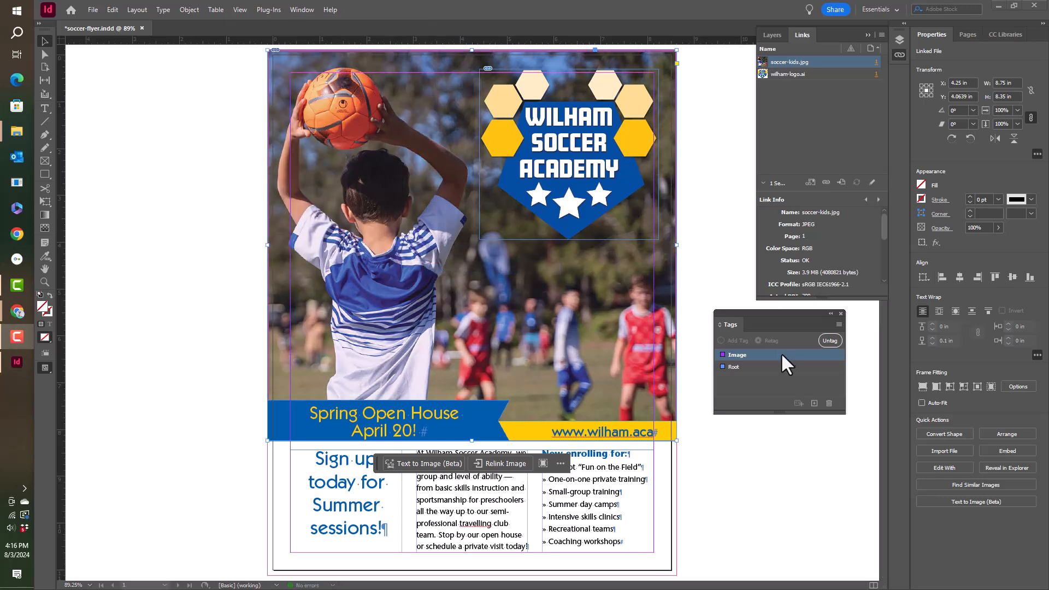
Step: Rename the soccer photo's Image tag as main-Image
double_click(741, 356)
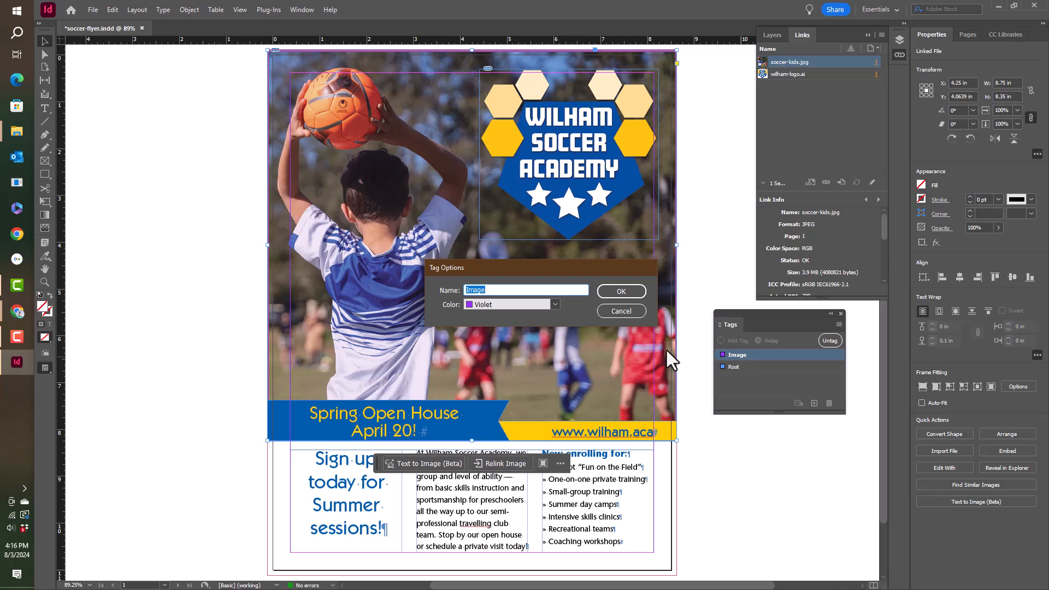
left_click(468, 288)
type("main-")
left_click(620, 292)
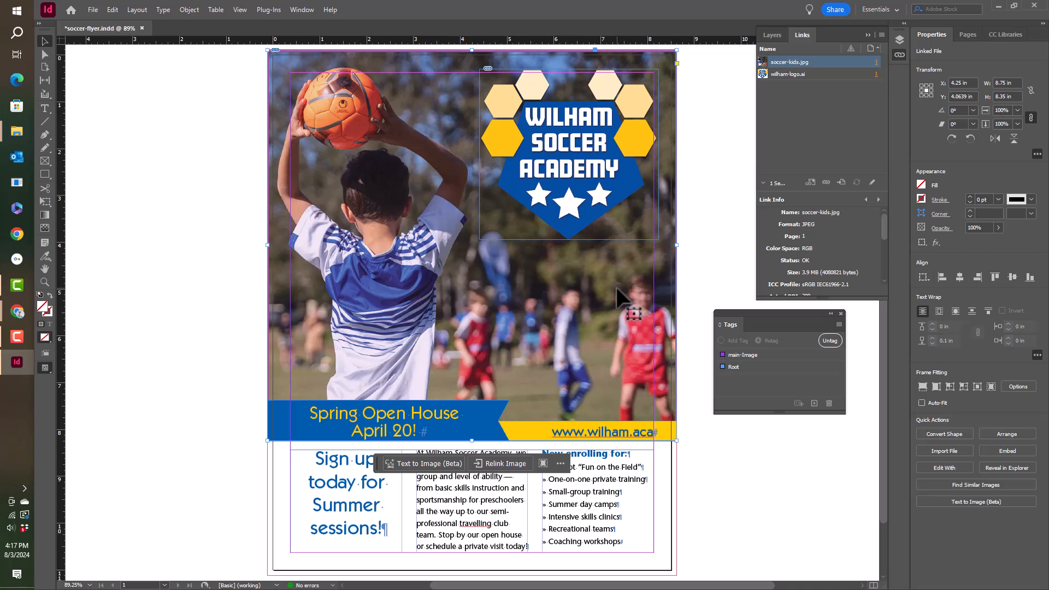
left_click(738, 355)
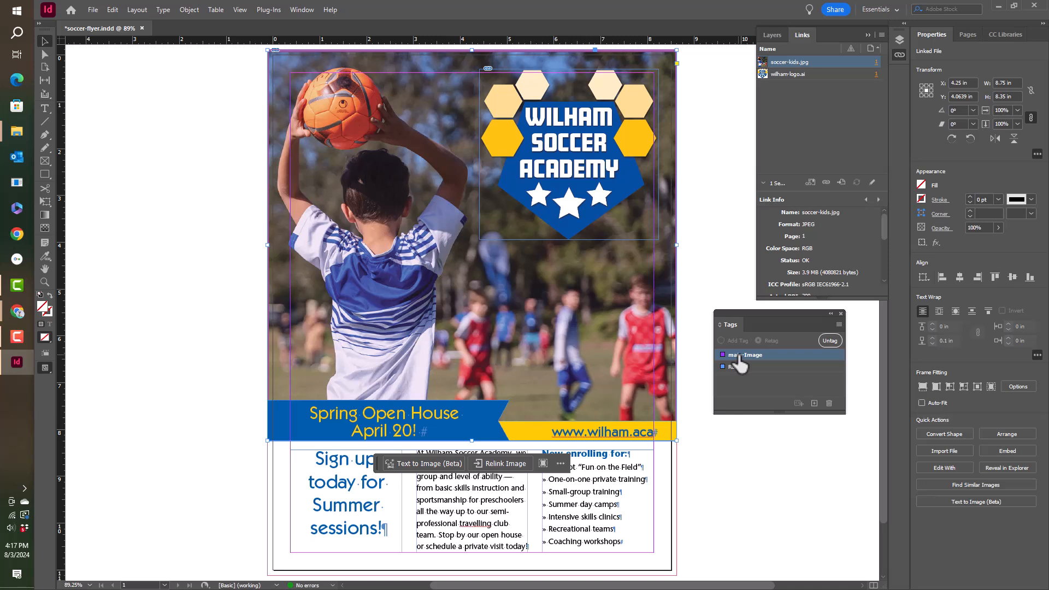
Step: Autotag the Wilham Soccer Academy logo frame and rename its tag as logo-Image
left_click(588, 198)
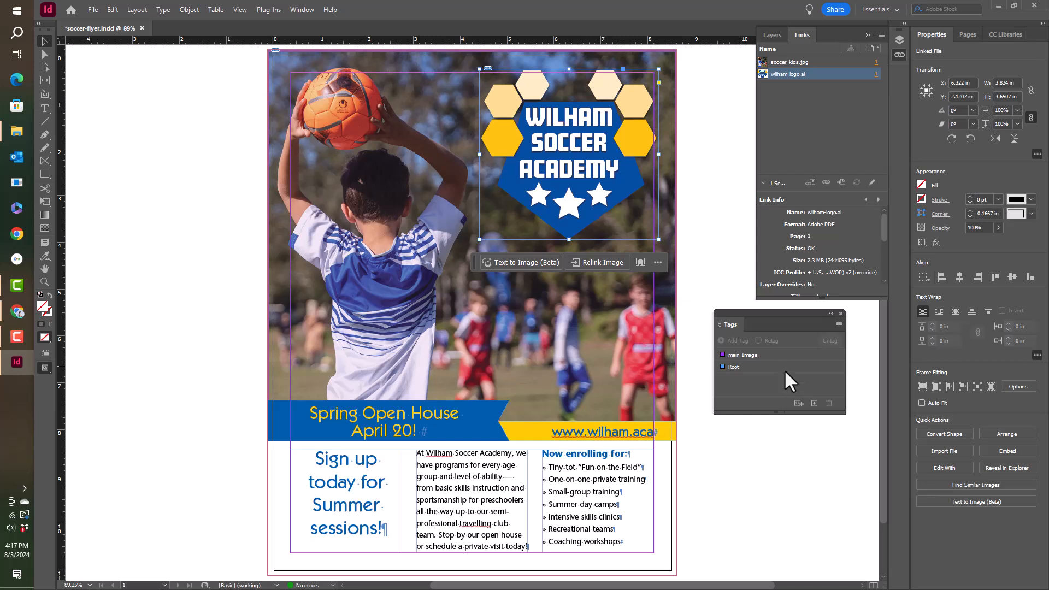
left_click(798, 403)
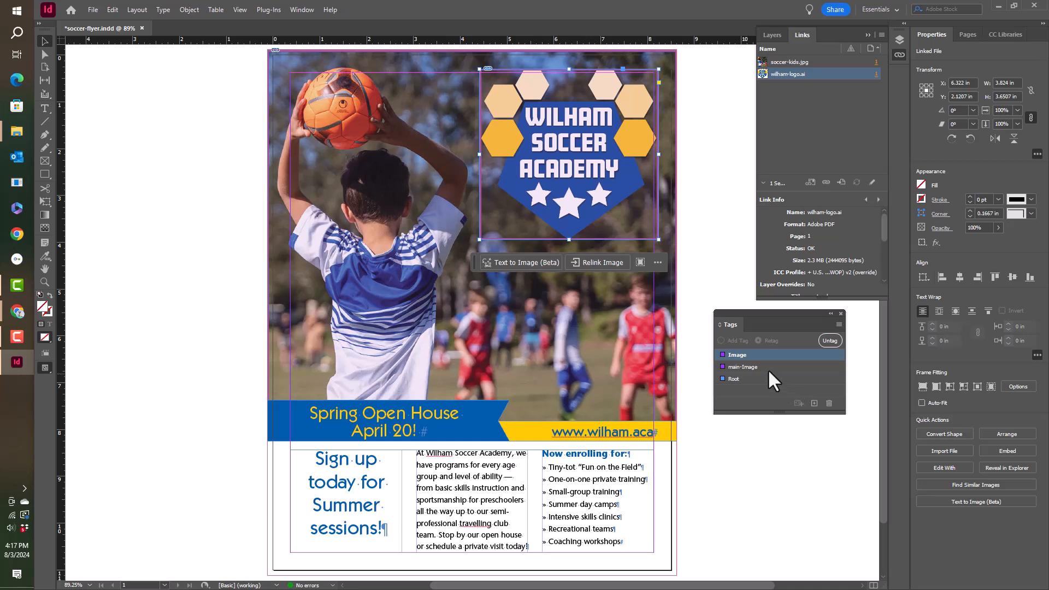
double_click(746, 354)
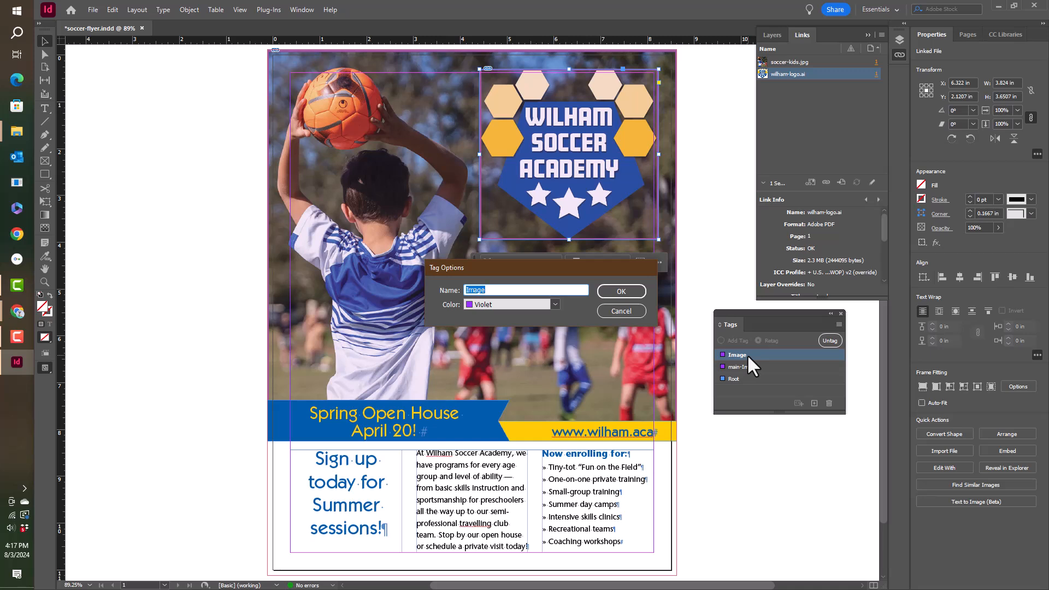
left_click(469, 289)
type("logo-")
left_click(617, 293)
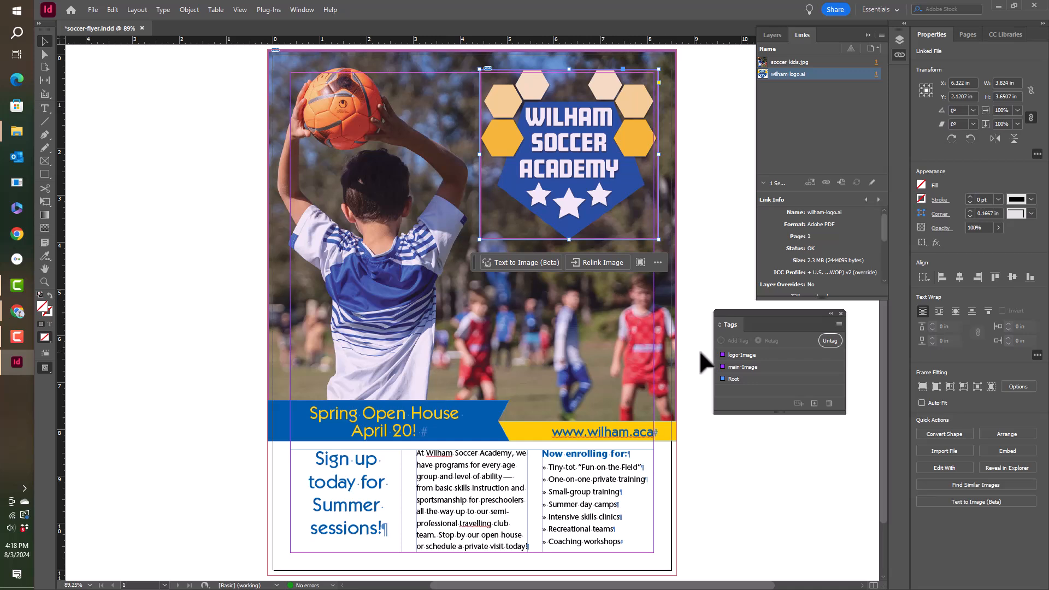
left_click(751, 358)
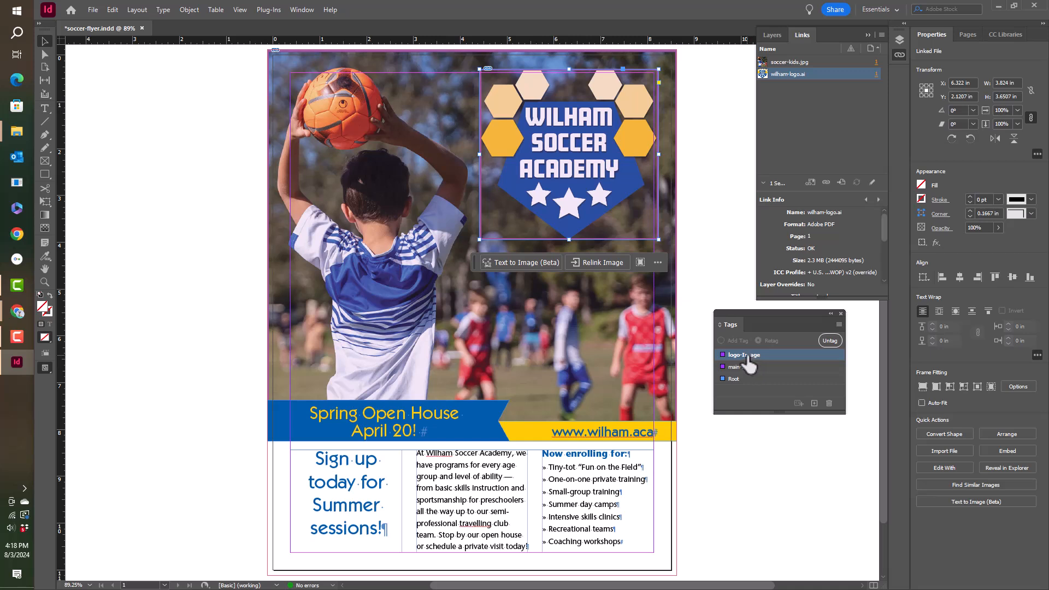
Step: Autotag the blue "Spring Open House" text frame and rename its Story tag as announcement
left_click(419, 415)
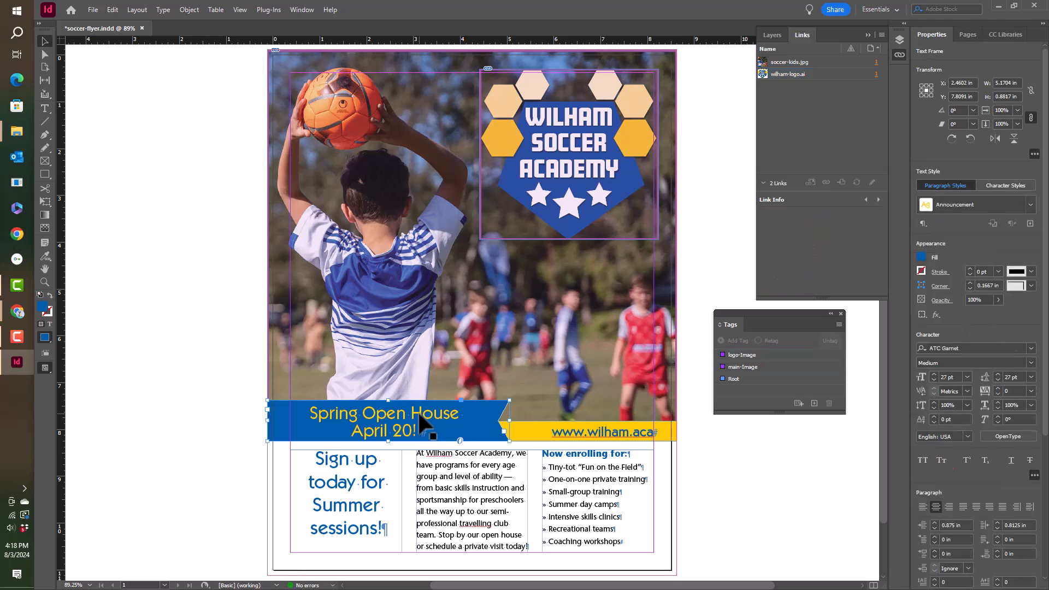
left_click(798, 404)
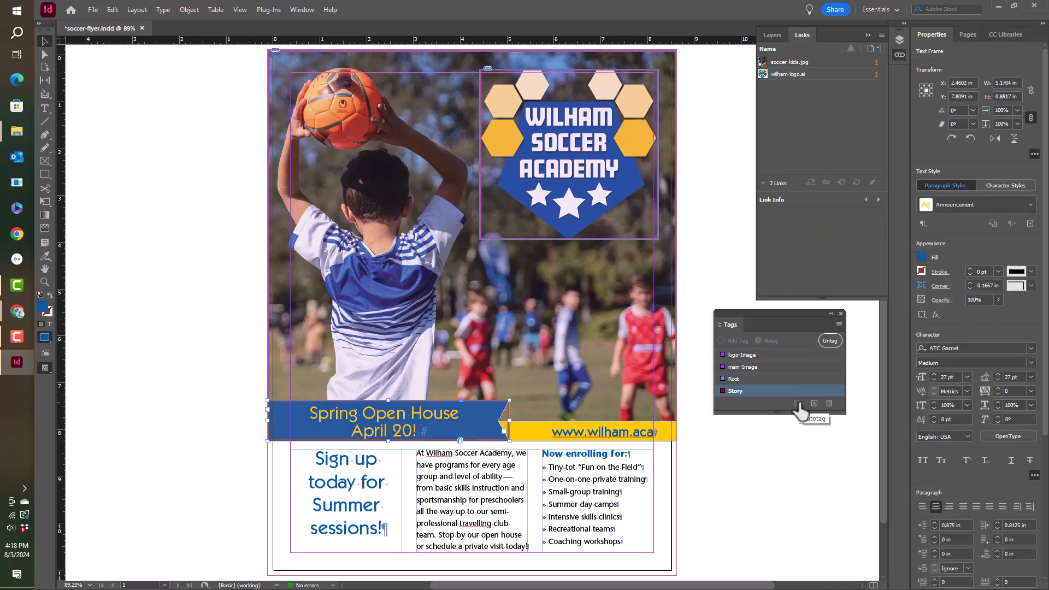
double_click(743, 391)
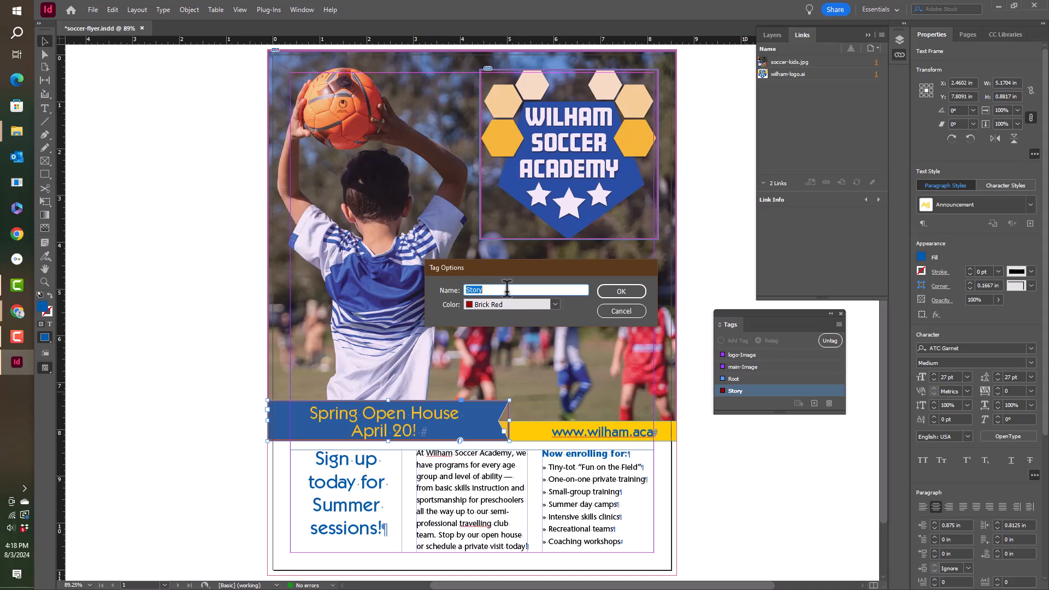
type("announcement")
left_click(614, 293)
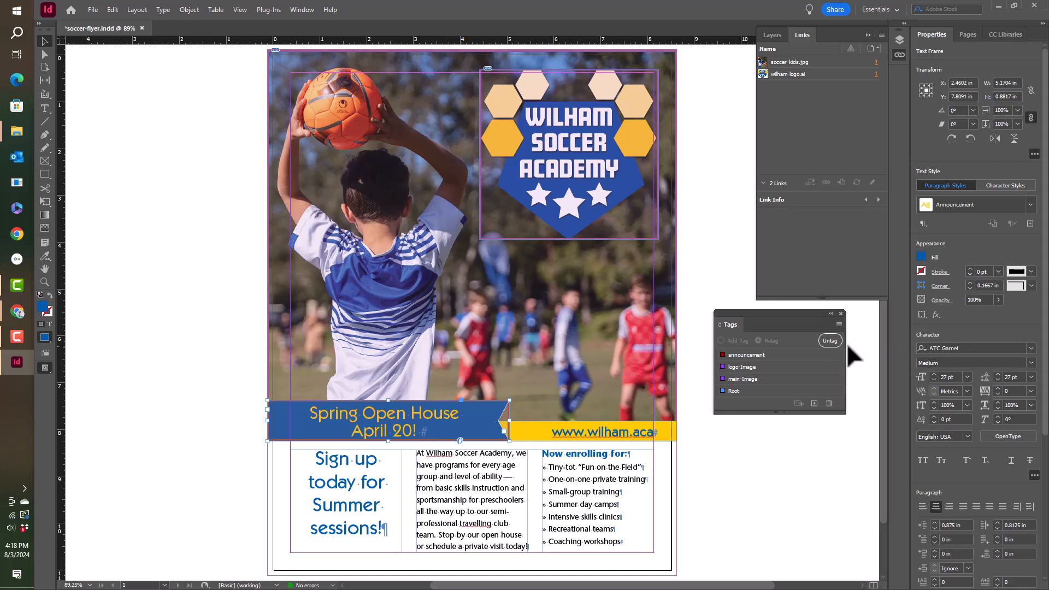
left_click(759, 356)
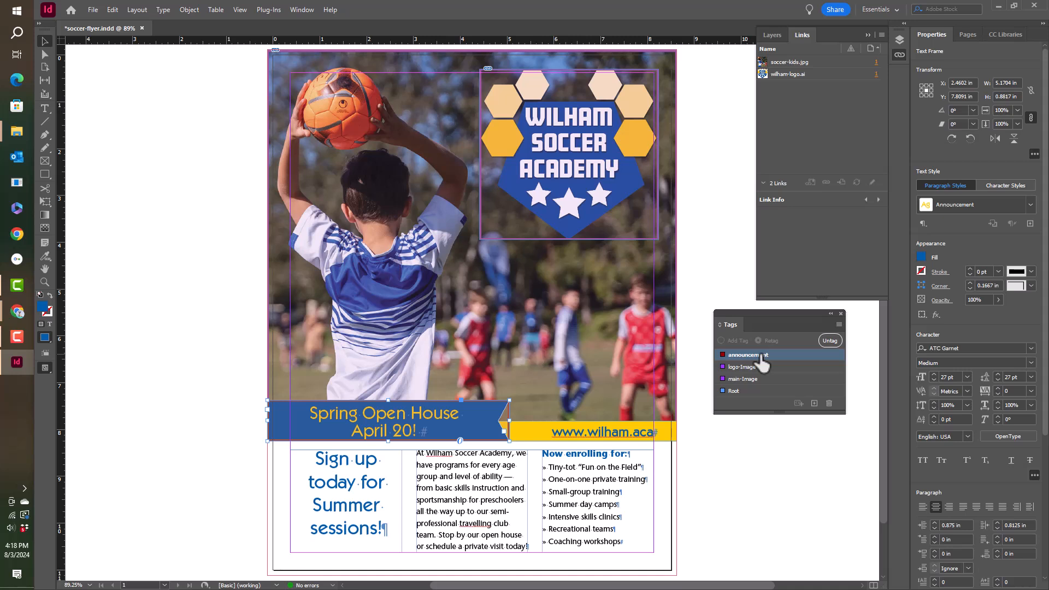
Step: Autotag the yellow website banner frame and rename its Story tag as web-address
left_click_drag(762, 361, 597, 437)
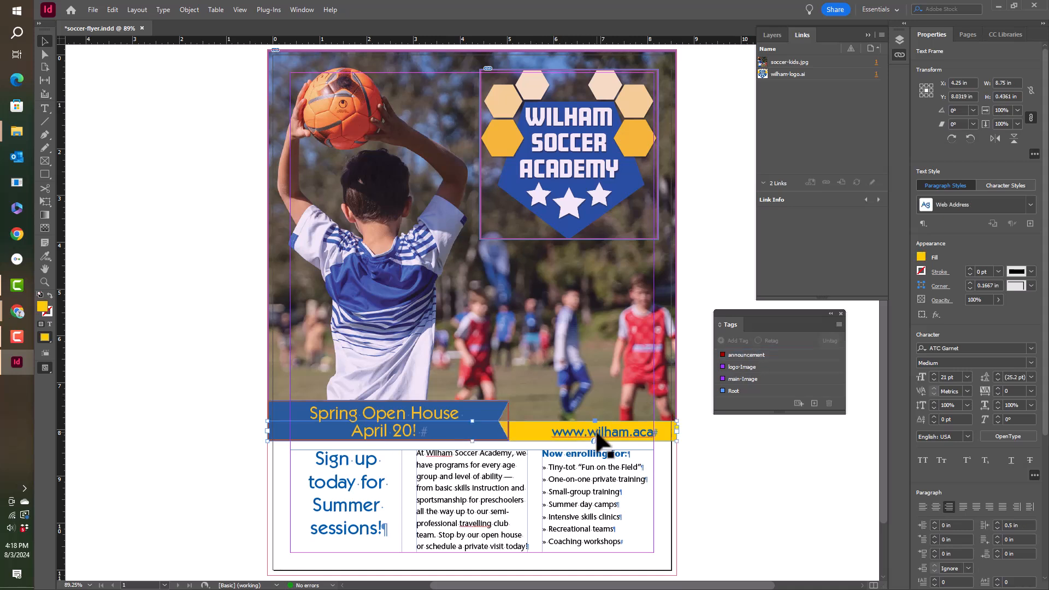
left_click(797, 404)
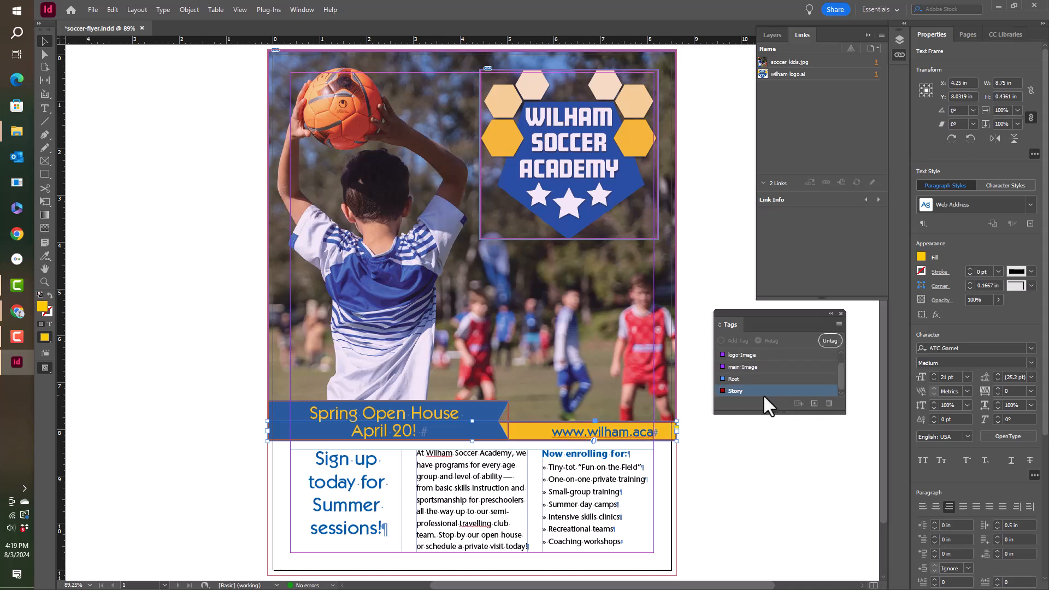
double_click(746, 391)
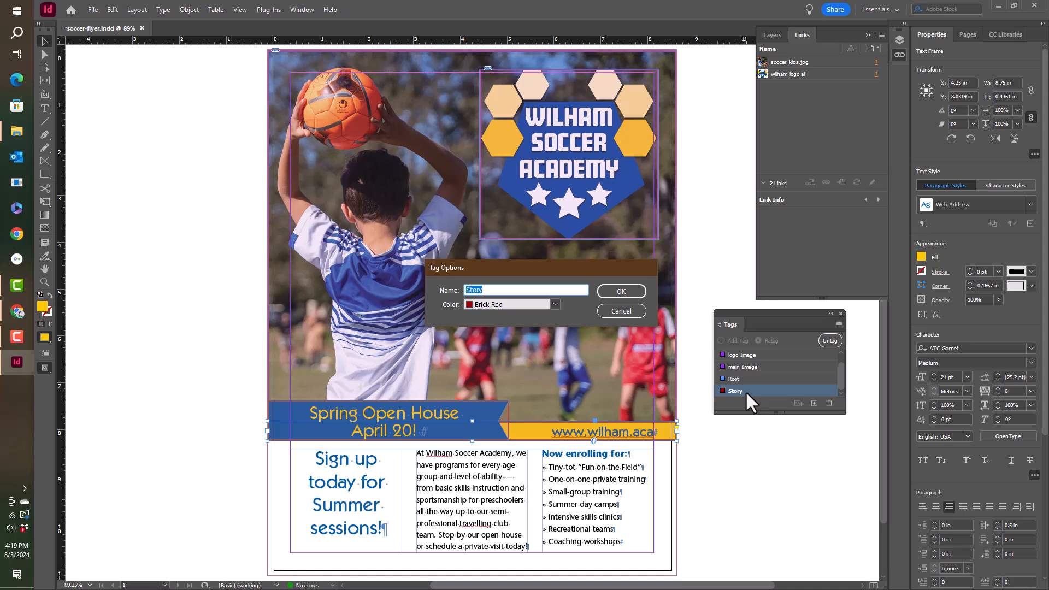
type("web-address")
left_click(631, 292)
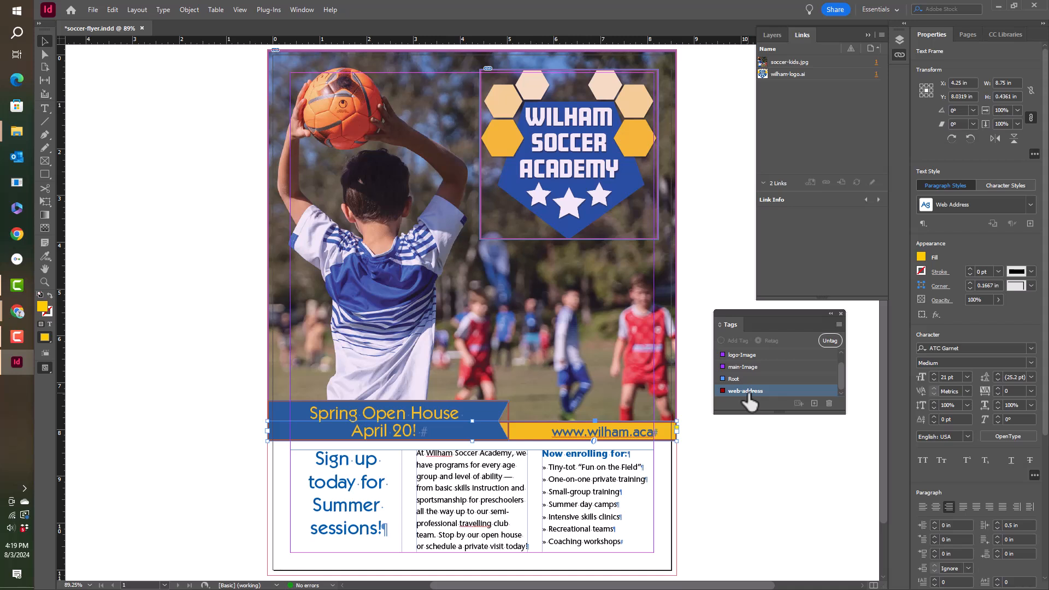
Step: Autotag the three-column text frame below the photo and rename its Story tag as main-text
left_click(507, 493)
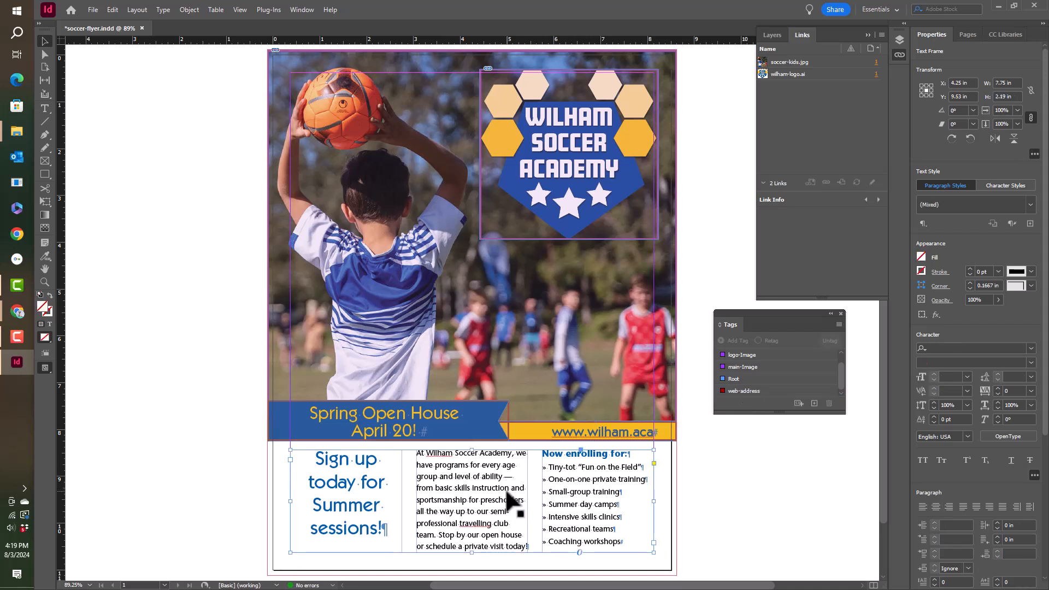
left_click(798, 404)
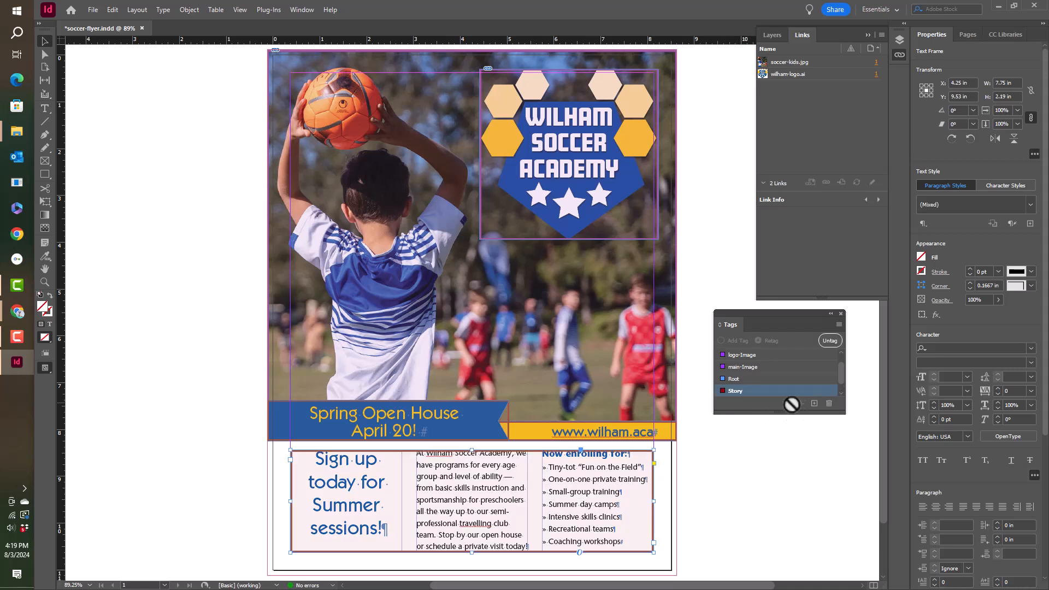
double_click(733, 390)
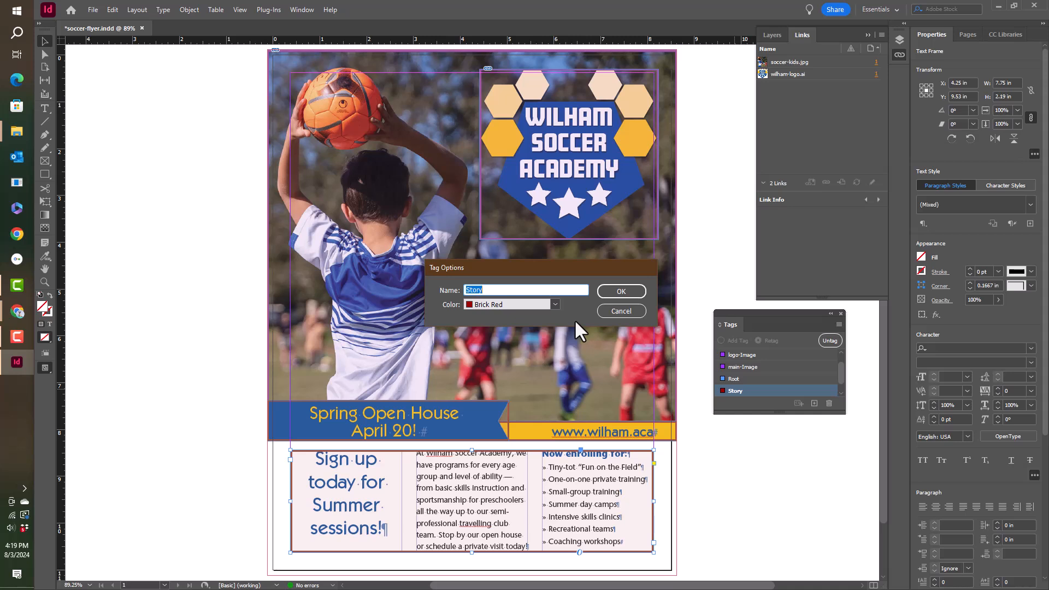
type("main-text")
left_click(623, 291)
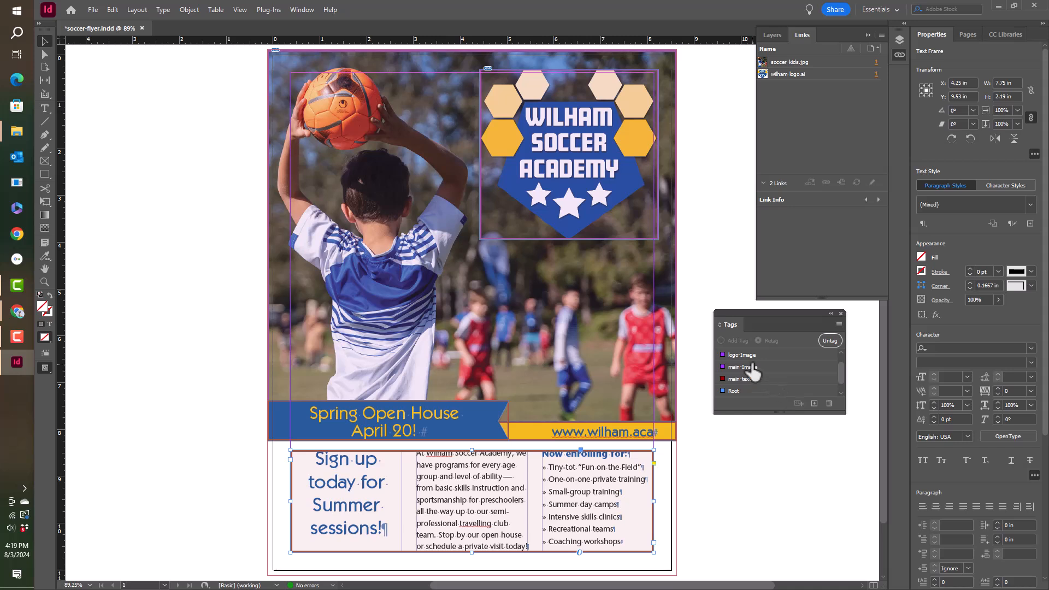
left_click(746, 380)
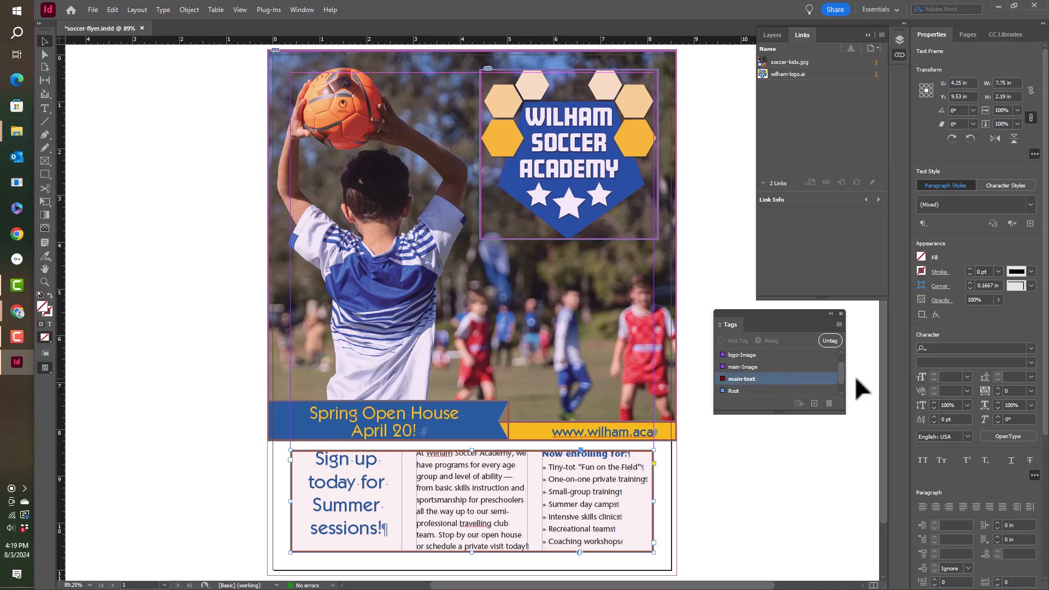
Step: Hide the tagged-frame highlighting in the flyer
left_click(240, 10)
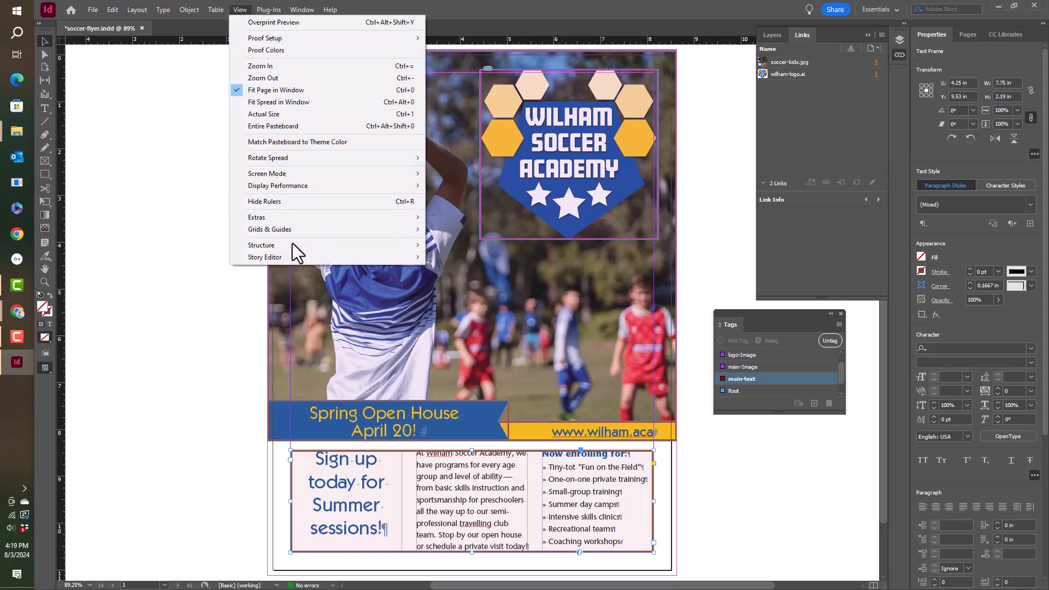
mouse_move(303, 244)
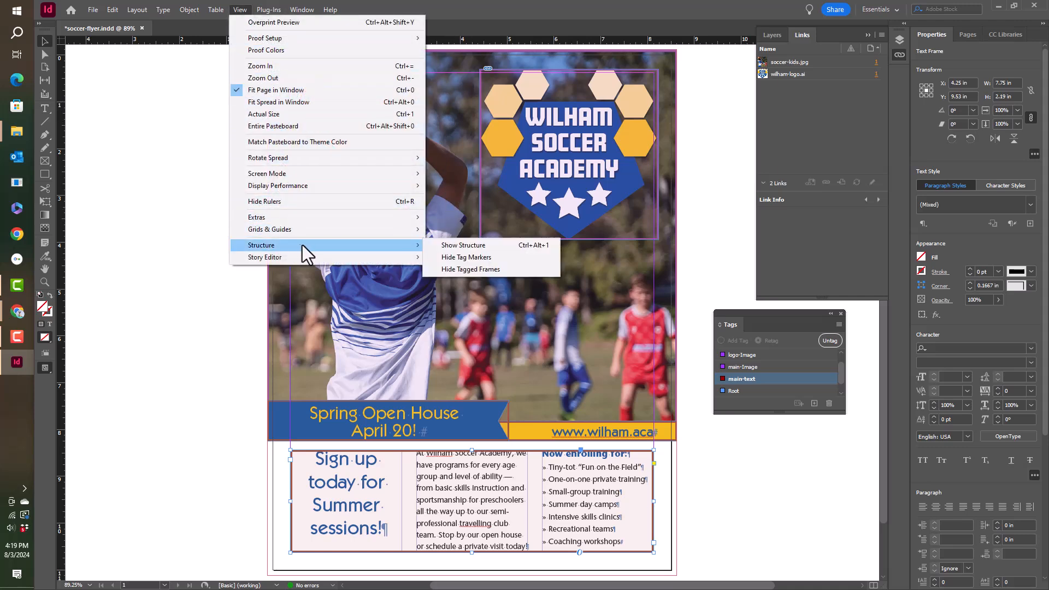
left_click(471, 267)
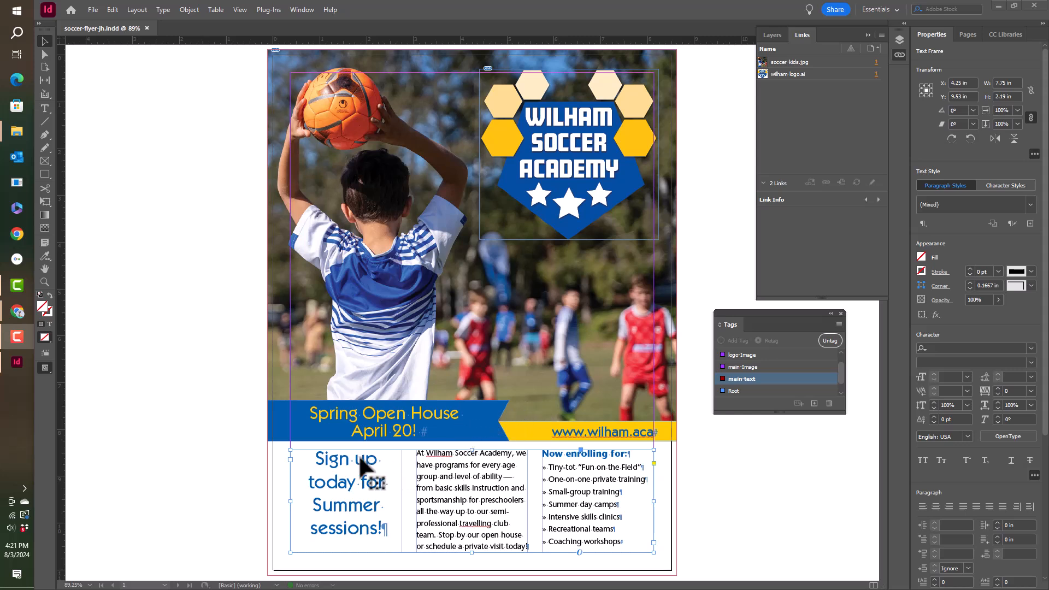
Step: Select the heading text "Sign up today for Summer sessions!" and create a new tag named Heading
double_click(338, 458)
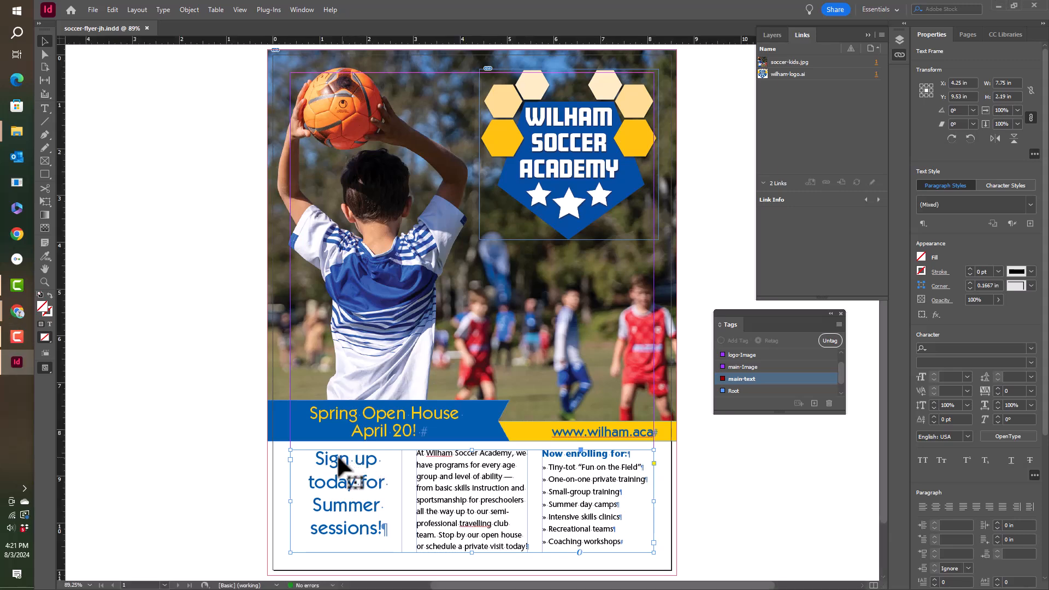
left_click_drag(315, 459, 382, 538)
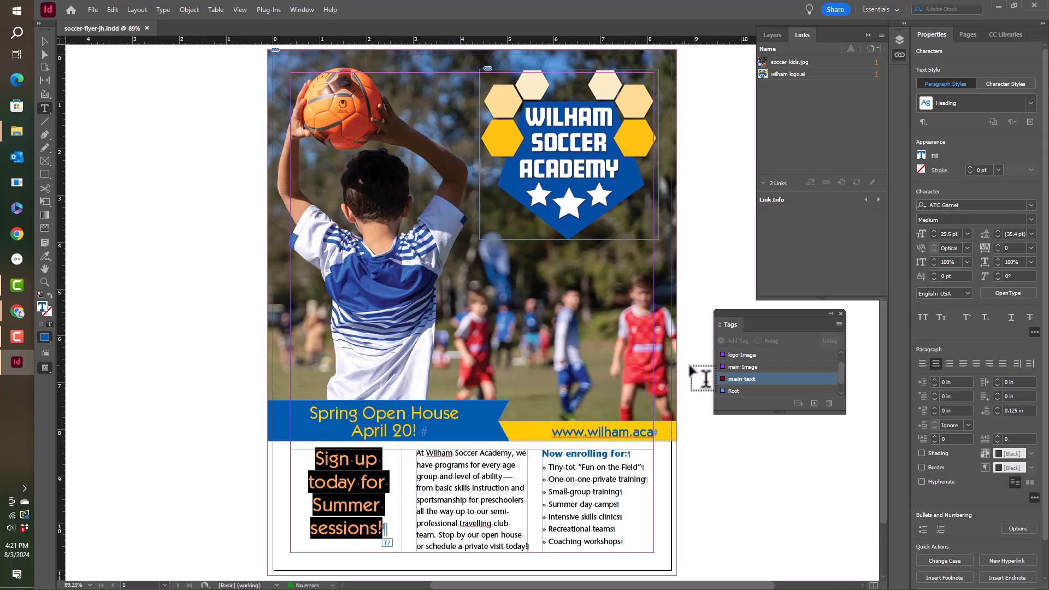
left_click(814, 404)
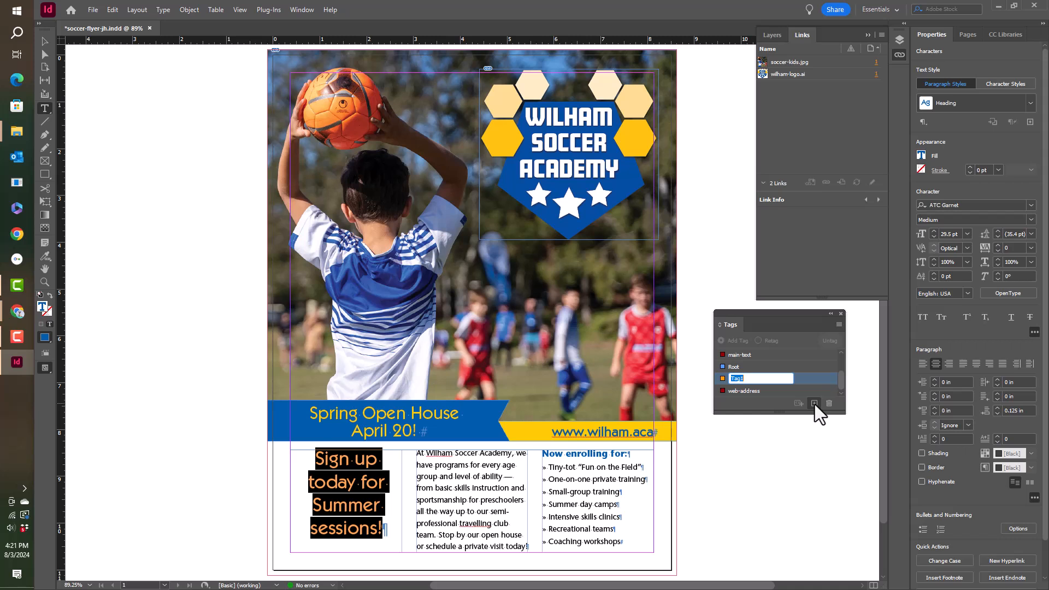
type("Hea")
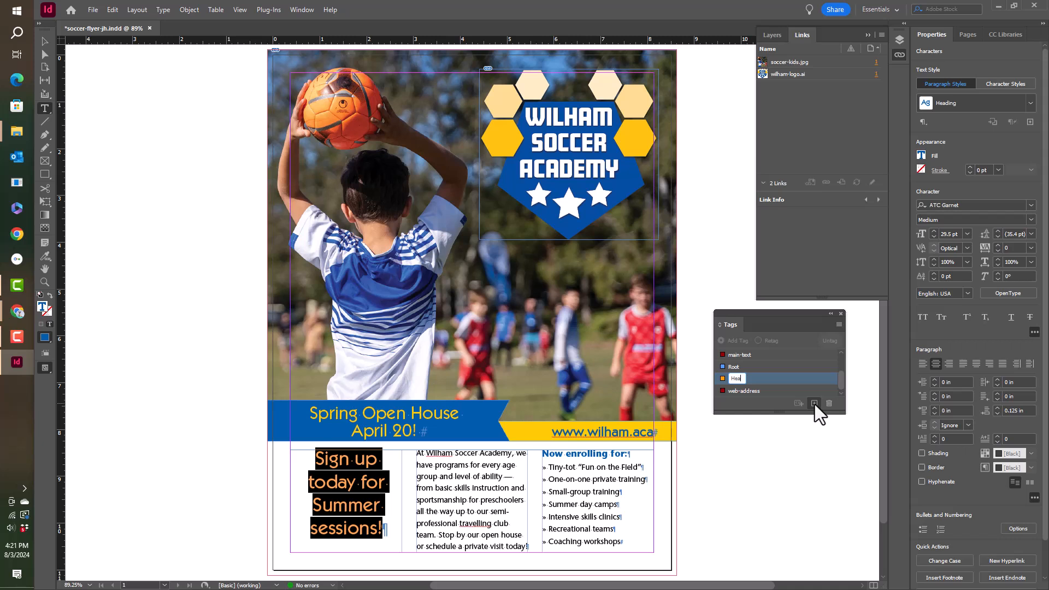
type("ding")
key("Return")
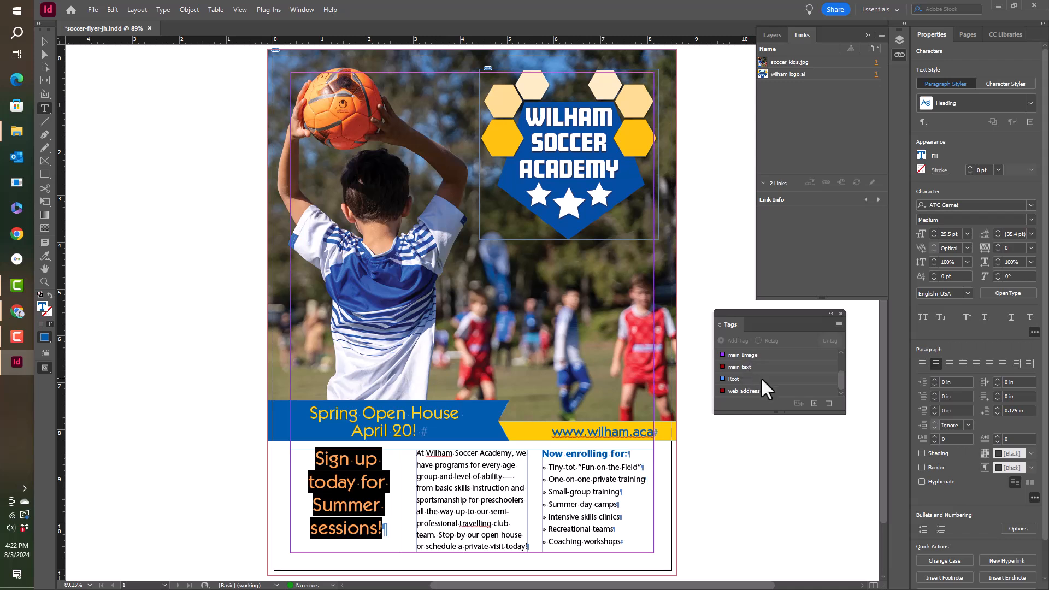
Step: Enlarge the tag list and apply the Heading tag to the selected "Sign up today for Summer sessions!" text
left_click_drag(757, 413, 776, 441)
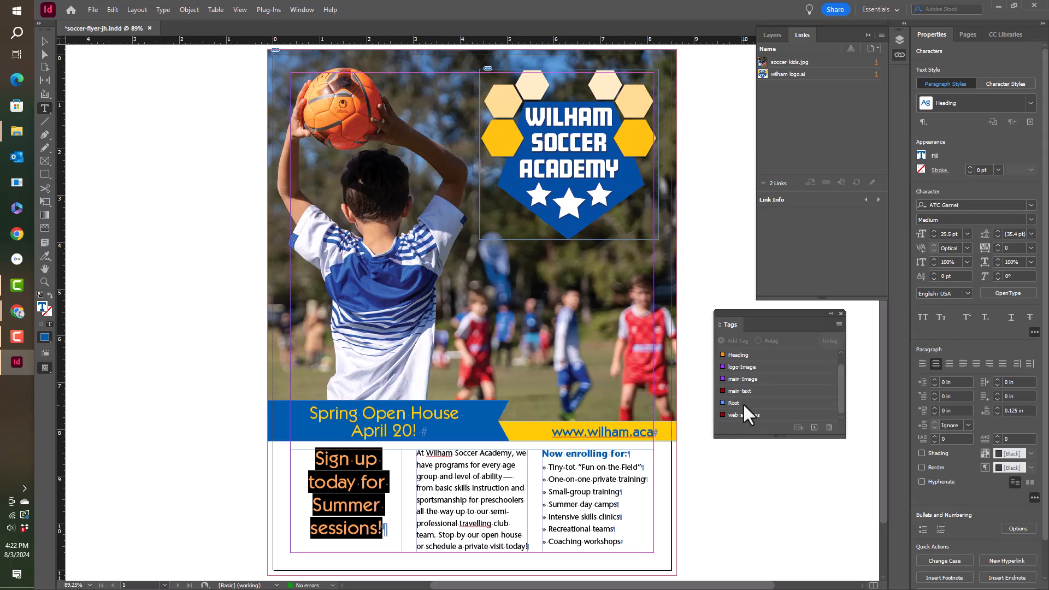
left_click(746, 356)
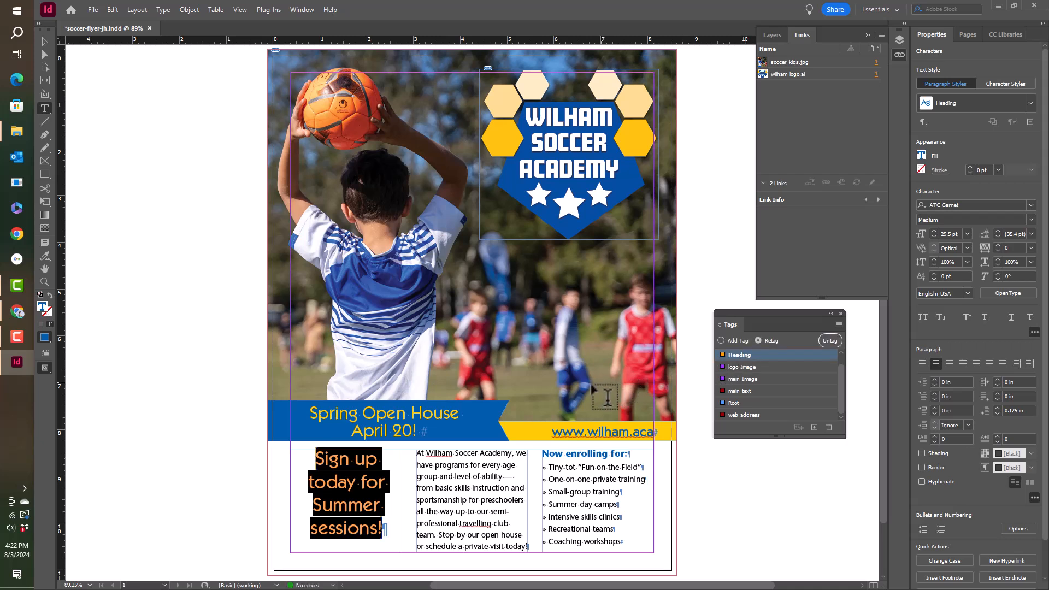
left_click(363, 466)
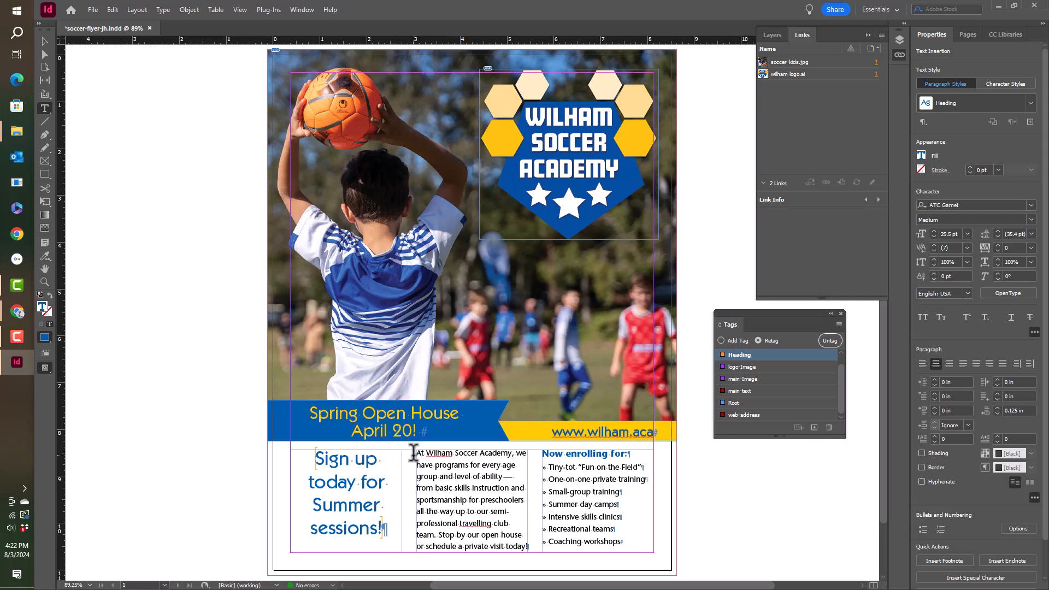
Step: Select the middle-column paragraph from "At Wilham Soccer Academy" through "private visit today!" for tagging
left_click_drag(417, 453, 527, 547)
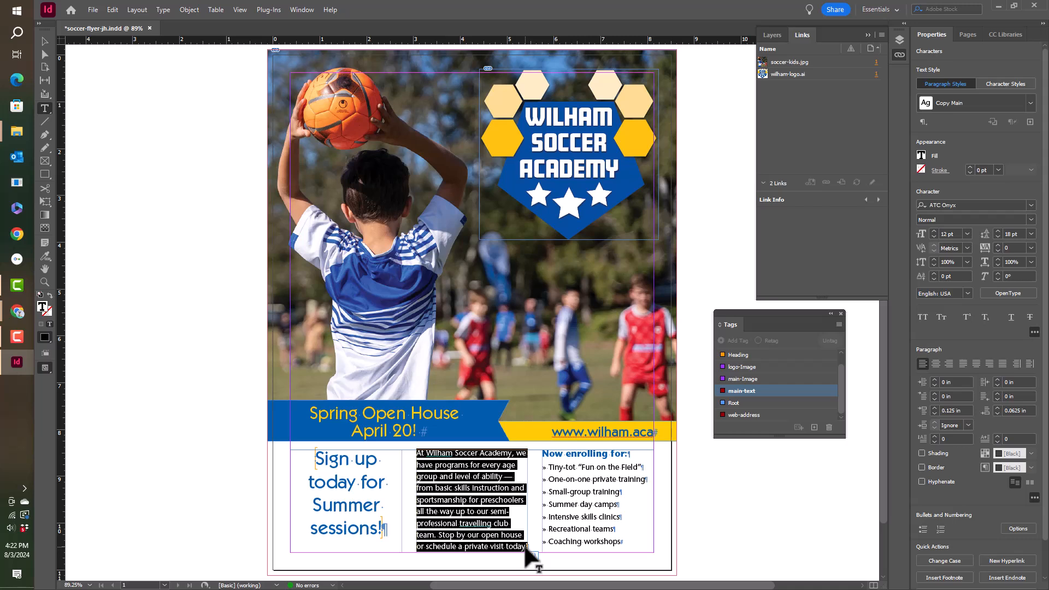
left_click(514, 546)
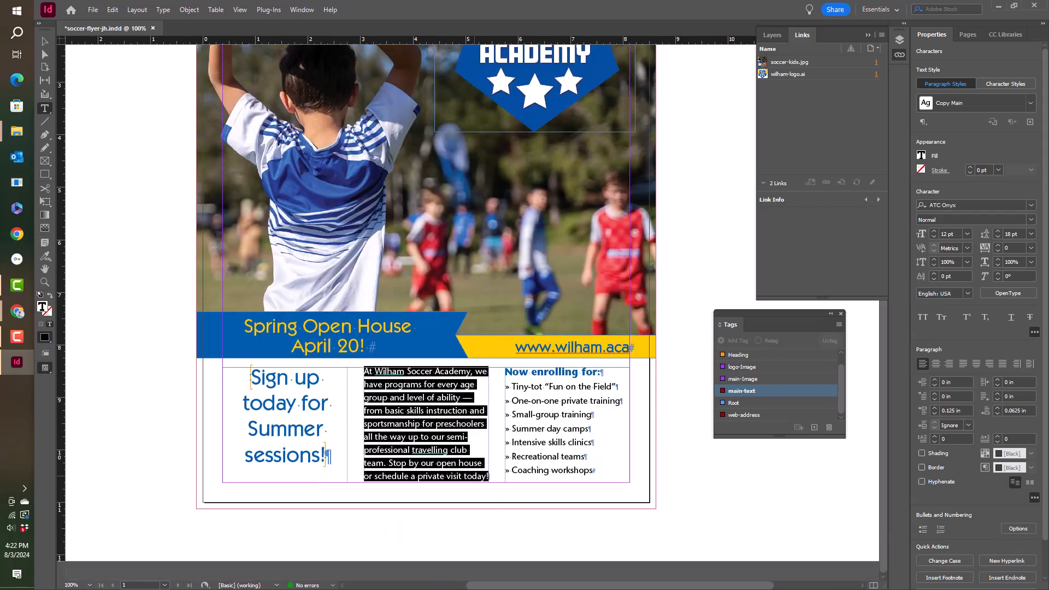
left_click(519, 521)
left_click(520, 521)
left_click(470, 457)
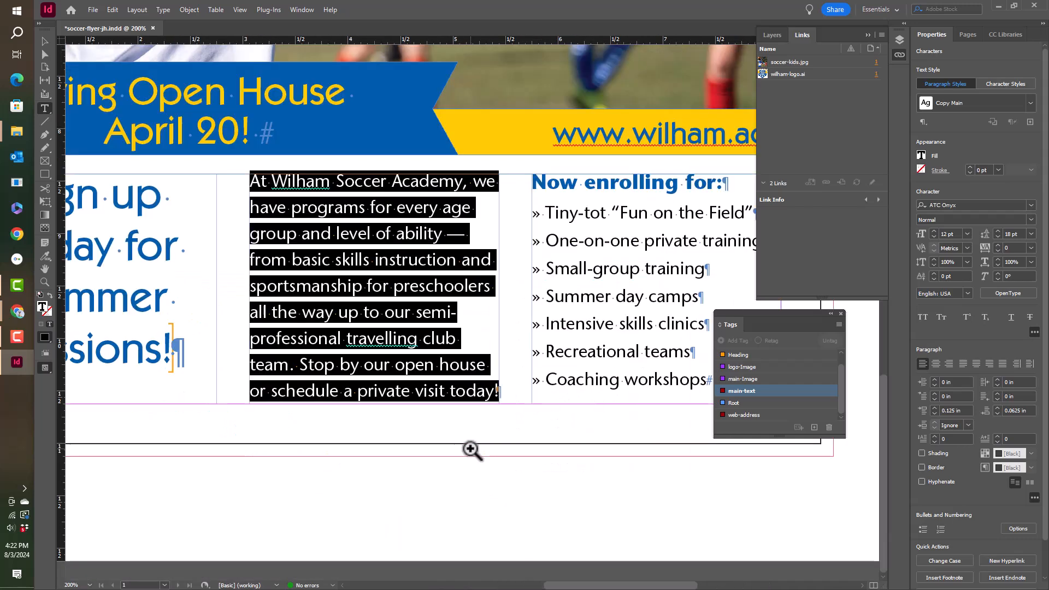
left_click(484, 387)
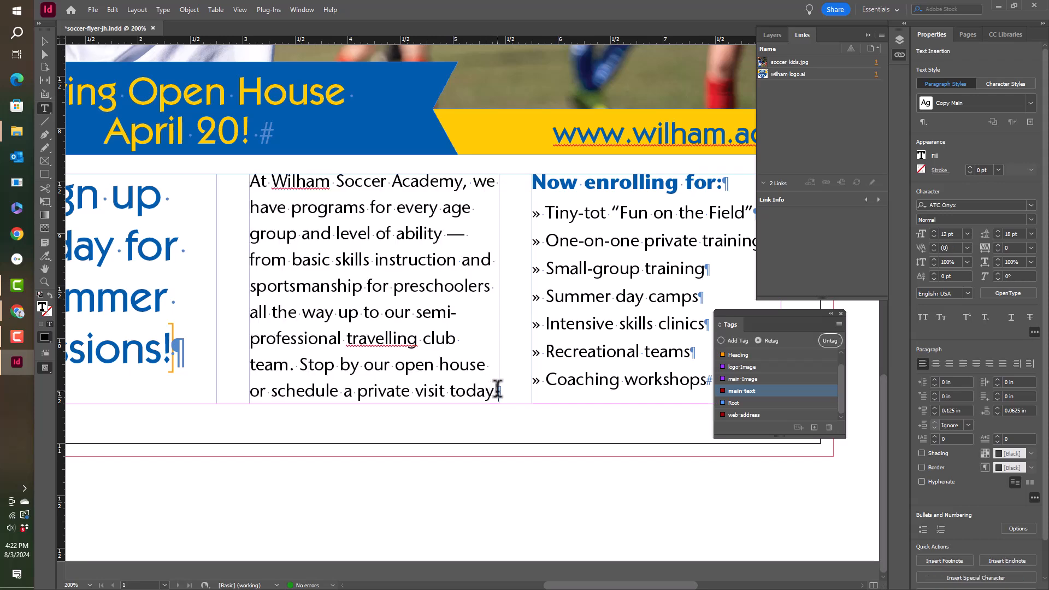
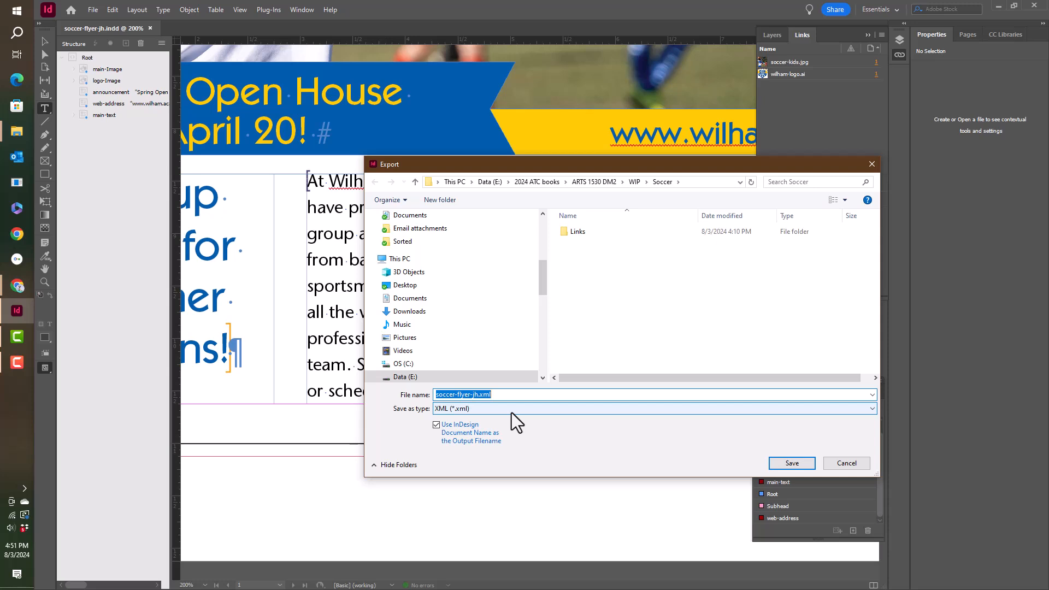
Step: Export the flyer's tagged content as an XML file named wilham-soccer, without copying any images to a subfolder
left_click_drag(508, 394, 421, 395)
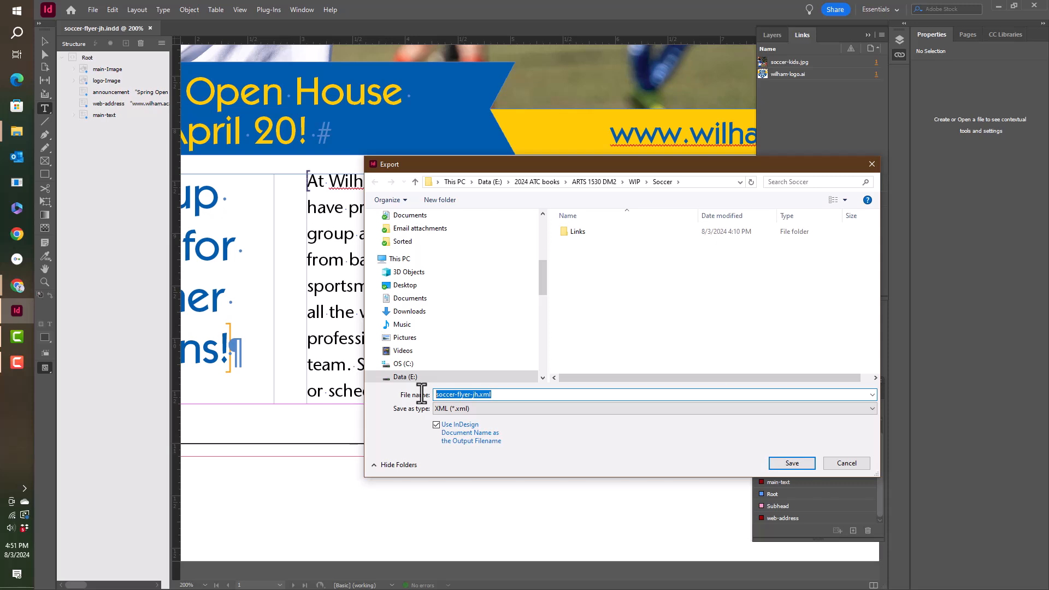
type("wilham-soccere")
key("Tab")
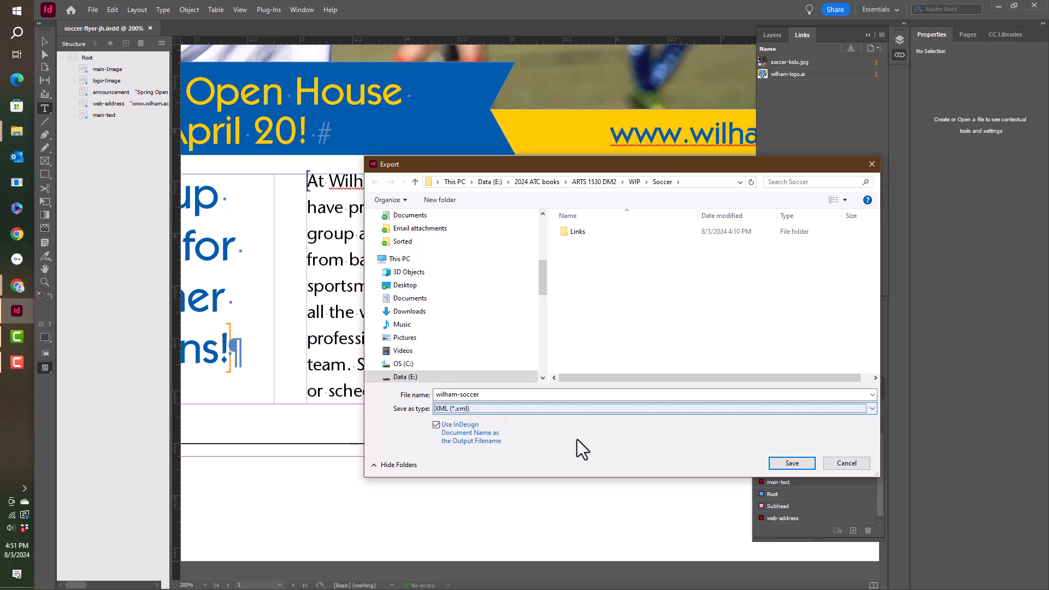
left_click(786, 463)
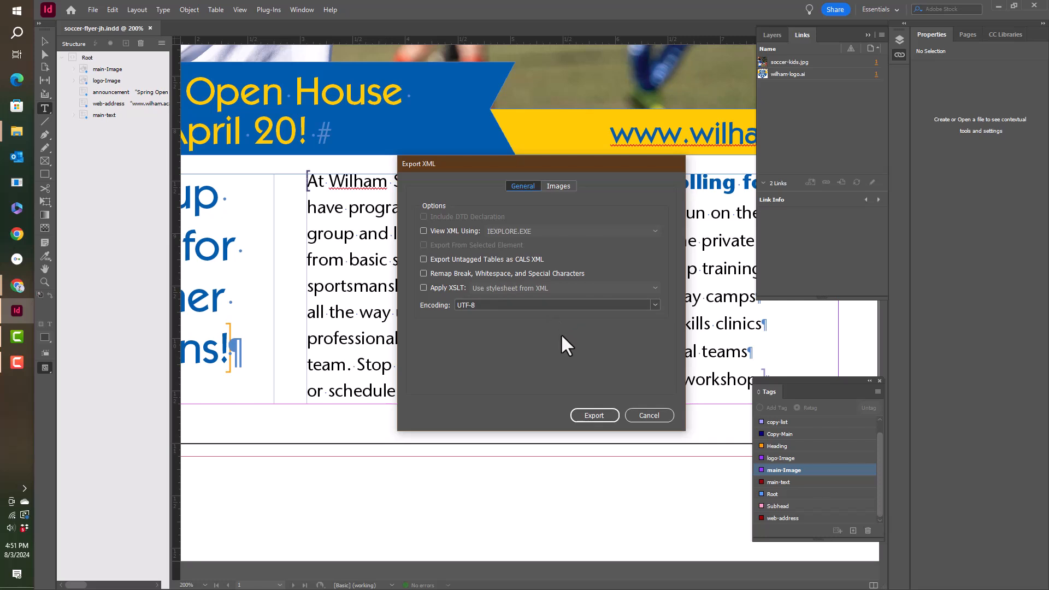
left_click(559, 187)
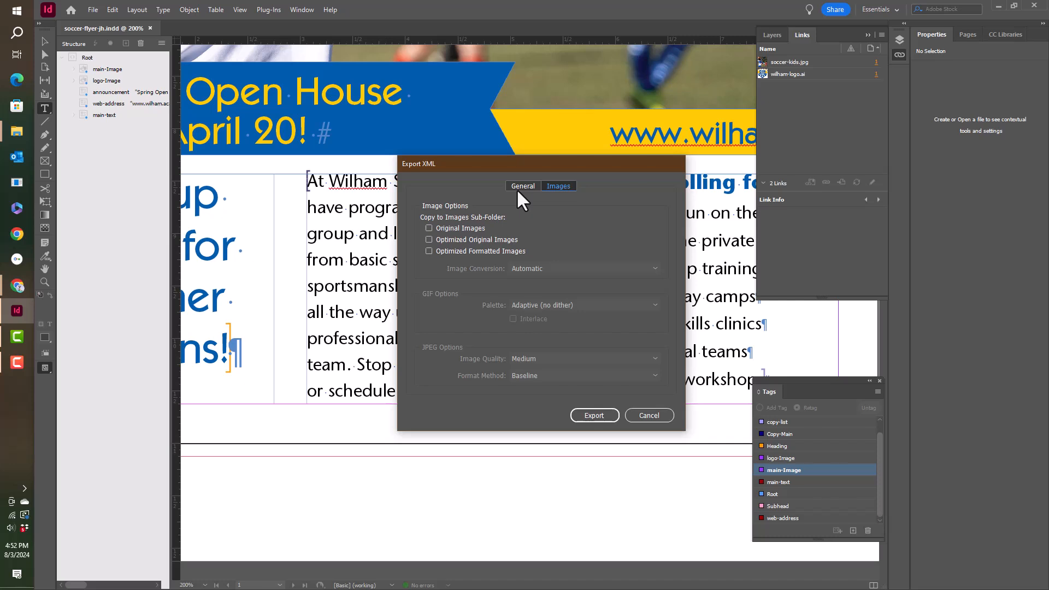
left_click(591, 416)
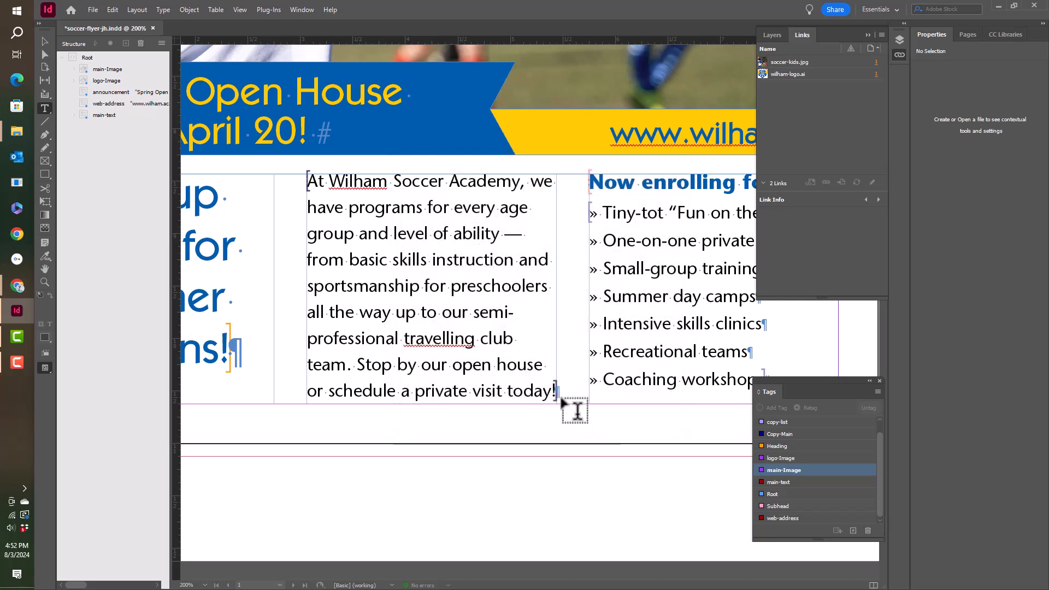
Step: Save the flyer document and open soccer-card.indd from the Soccer folder
left_click(93, 10)
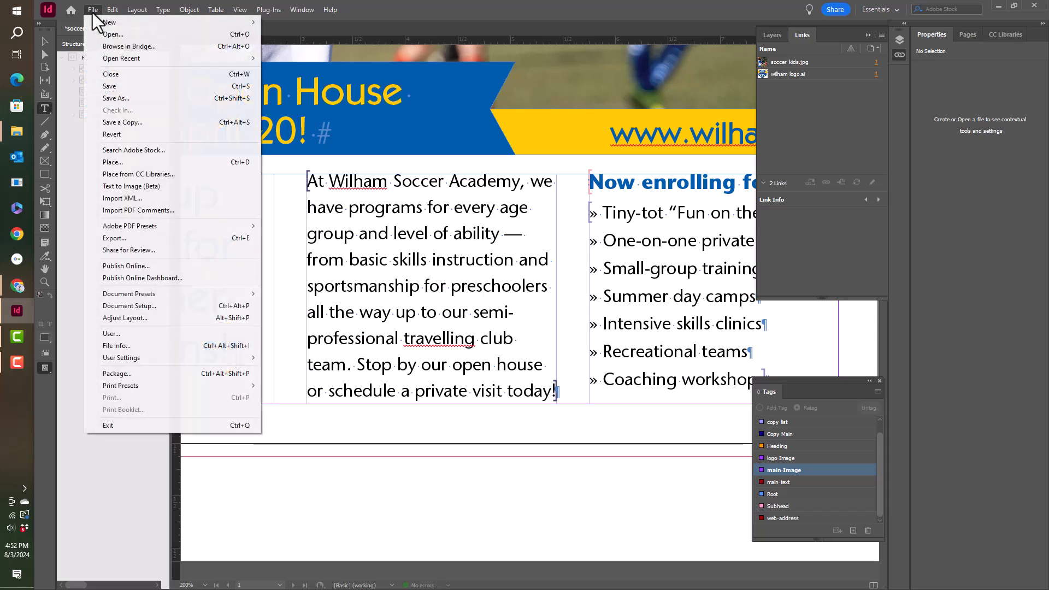
left_click(113, 84)
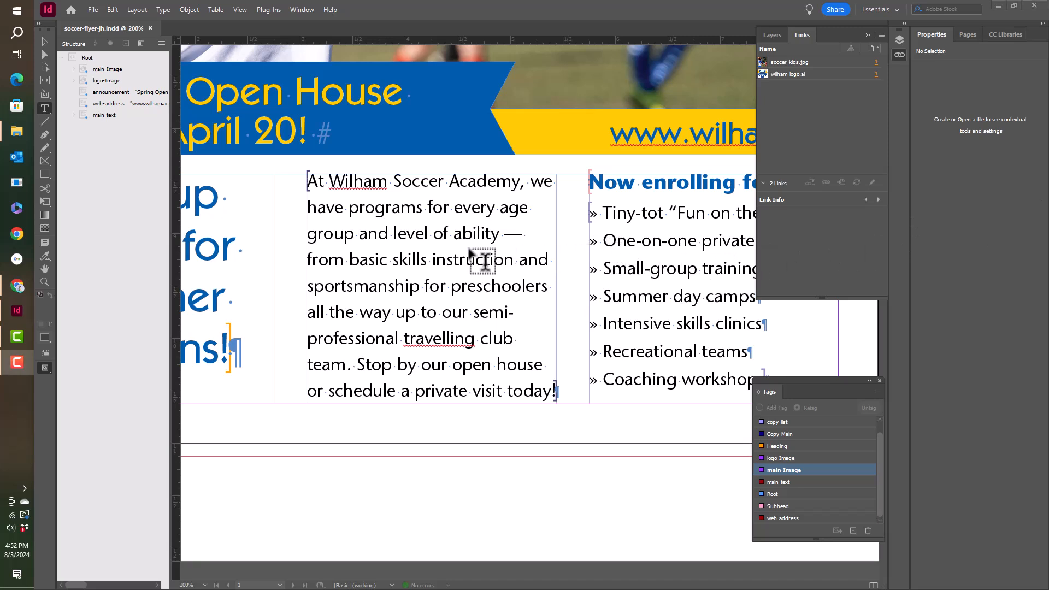
mouse_move(16, 130)
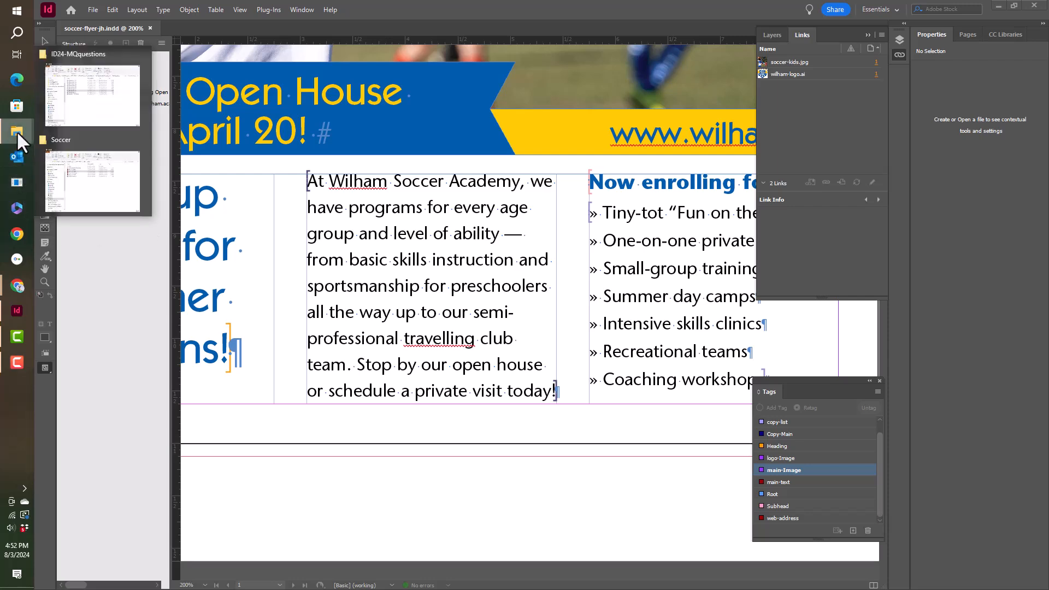
left_click(77, 147)
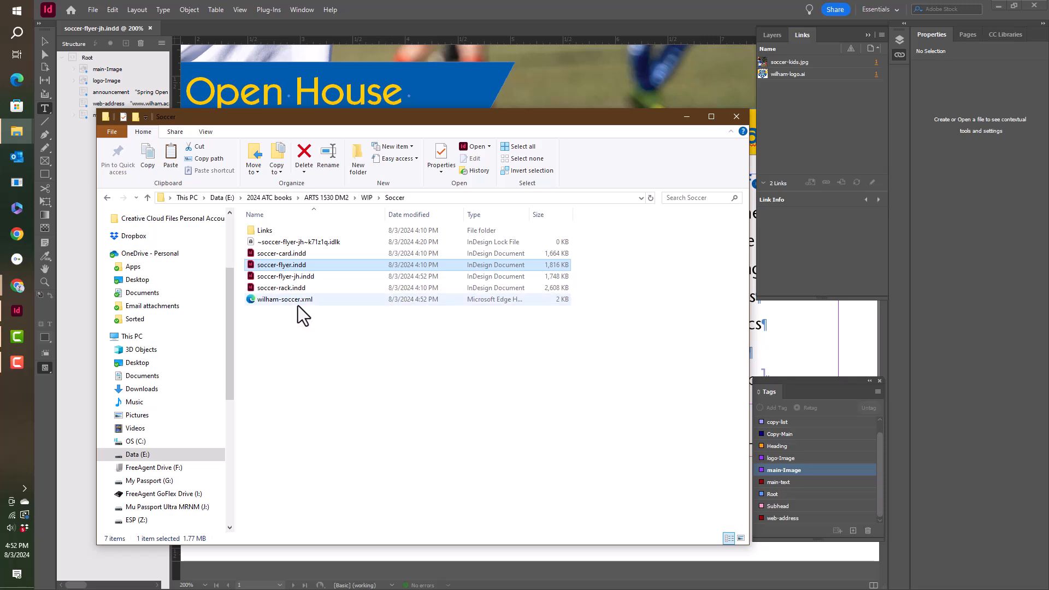
double_click(293, 254)
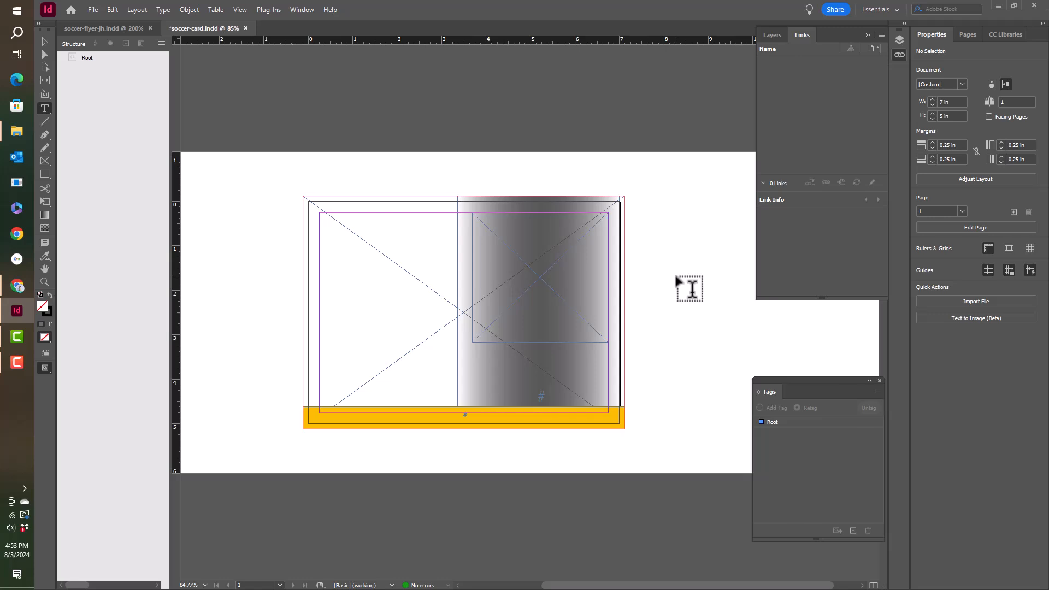
Step: Import wilham-soccer.xml into the card's structure in Merge Content mode with Create link enabled
left_click(162, 44)
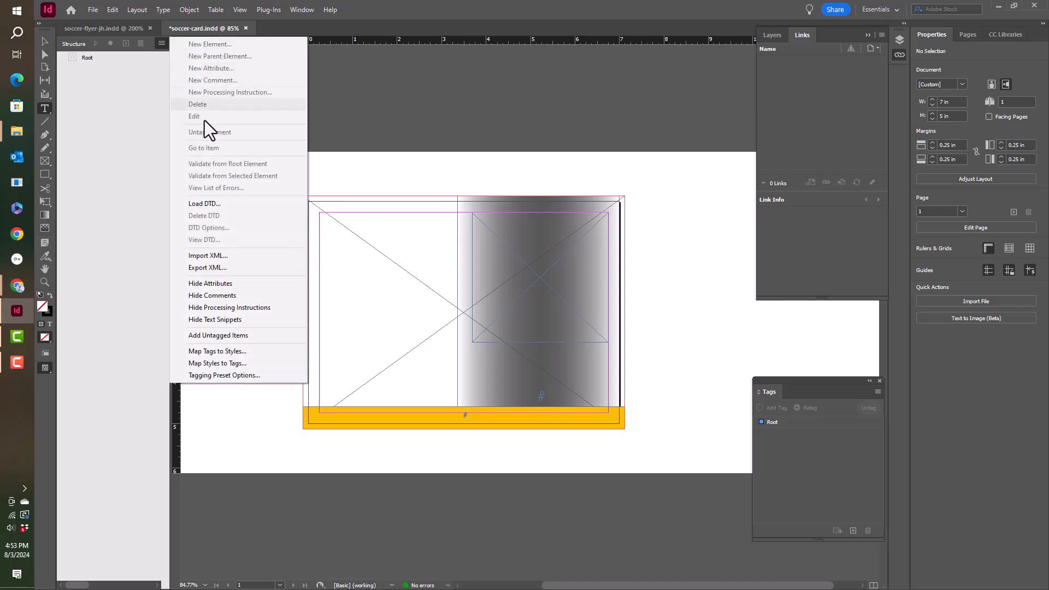
left_click(205, 255)
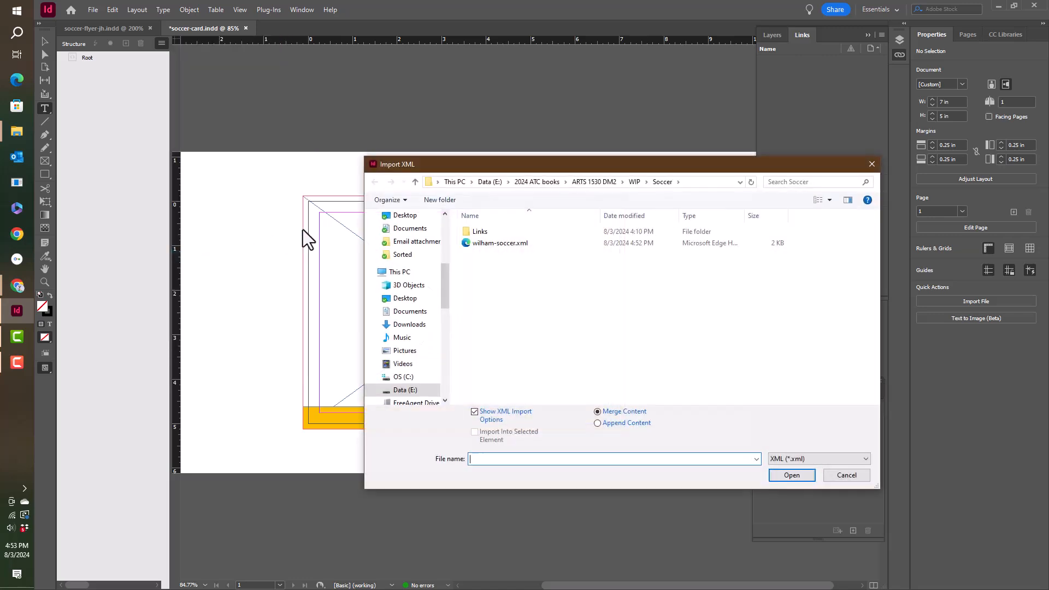
left_click(484, 246)
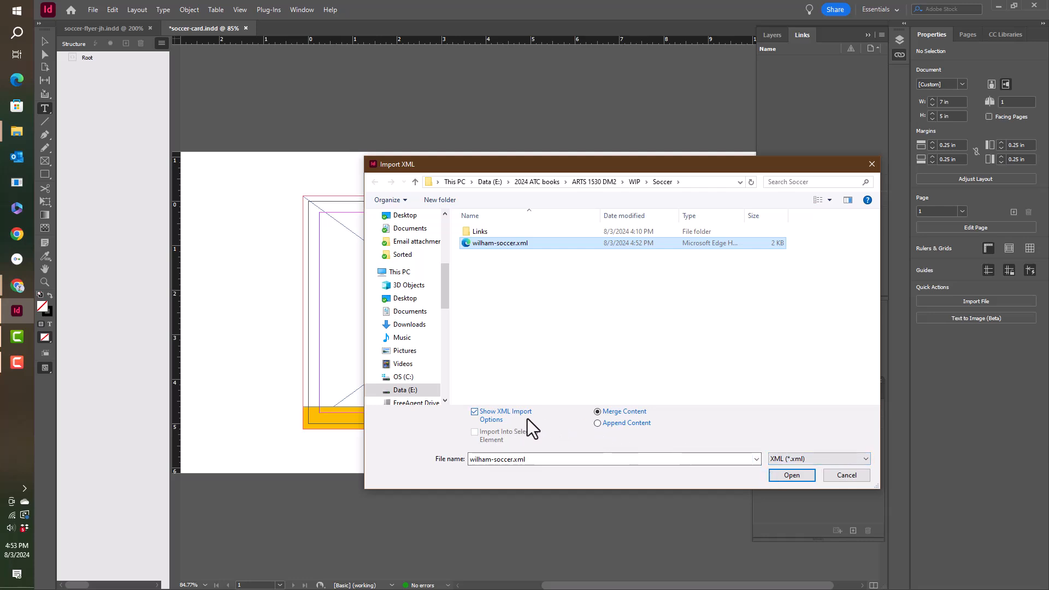
left_click(784, 477)
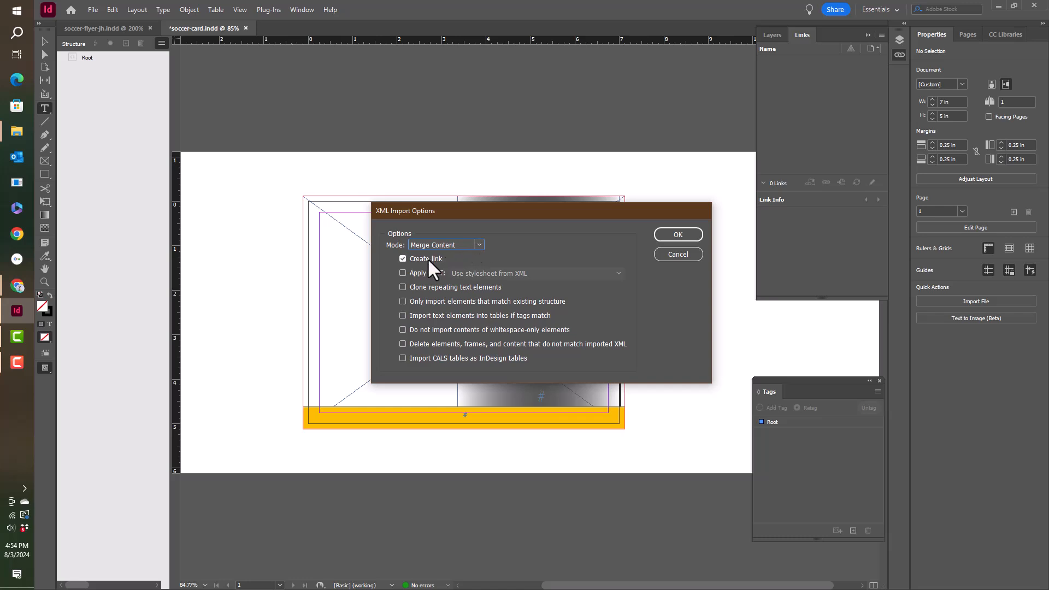
left_click(678, 234)
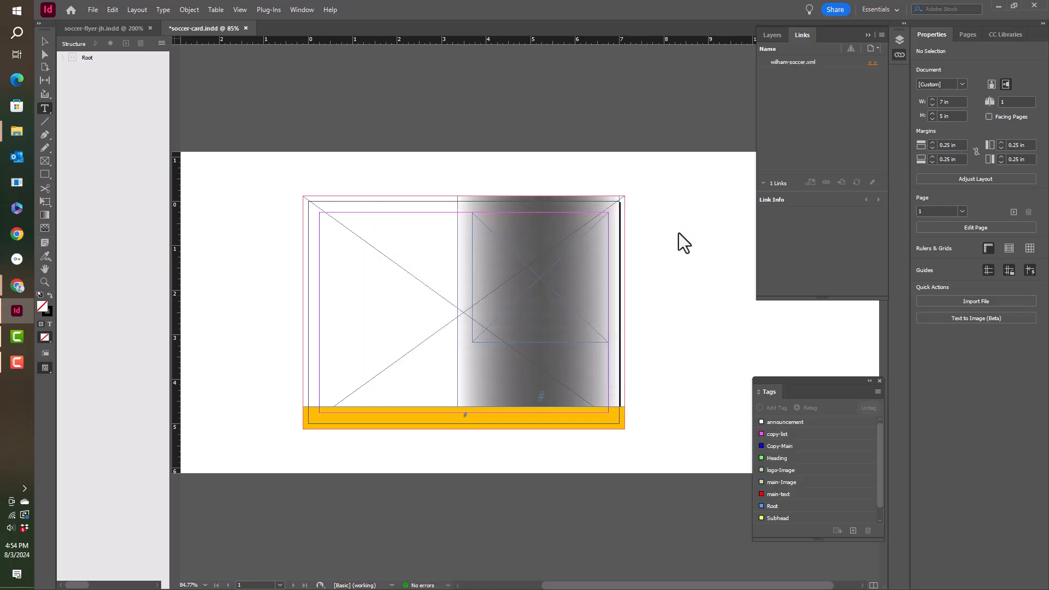
Step: Expand the Root element and place main-Image in the card's large background frame and logo-Image in the smaller frame over the gradient
left_click(61, 58)
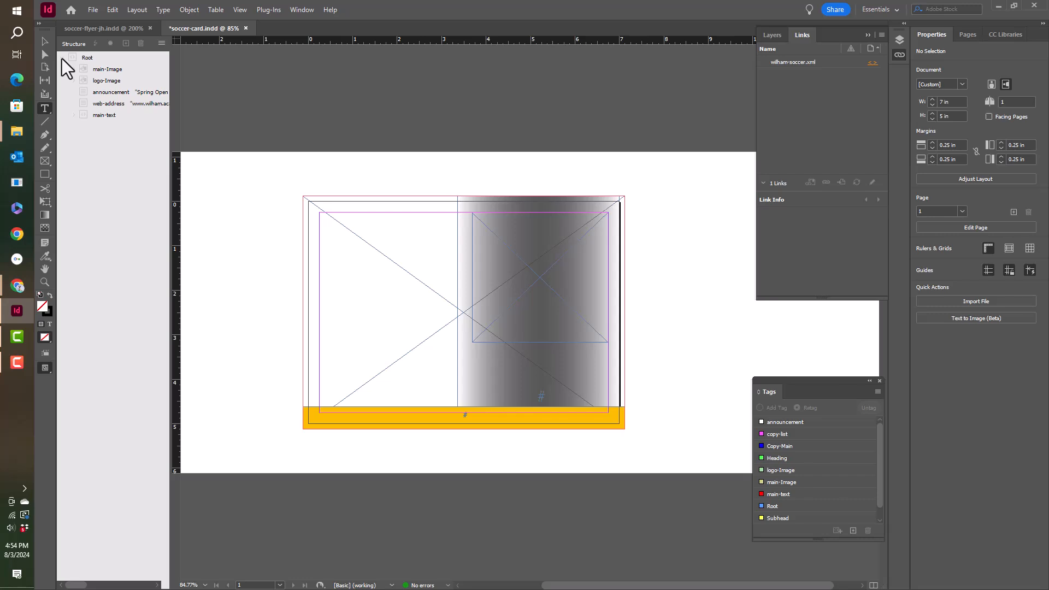
left_click(107, 70)
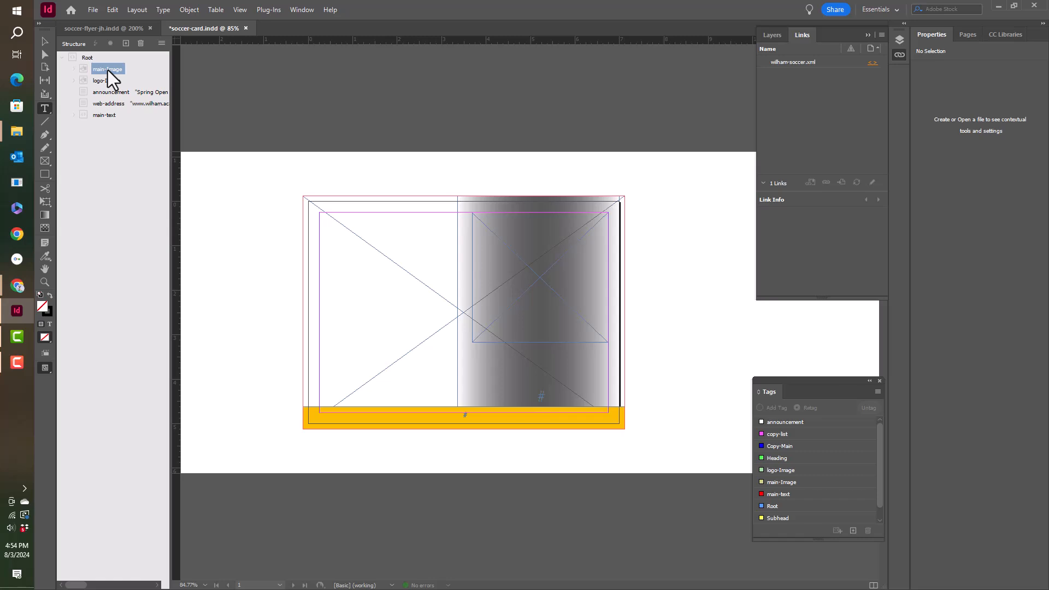
left_click_drag(108, 70, 453, 309)
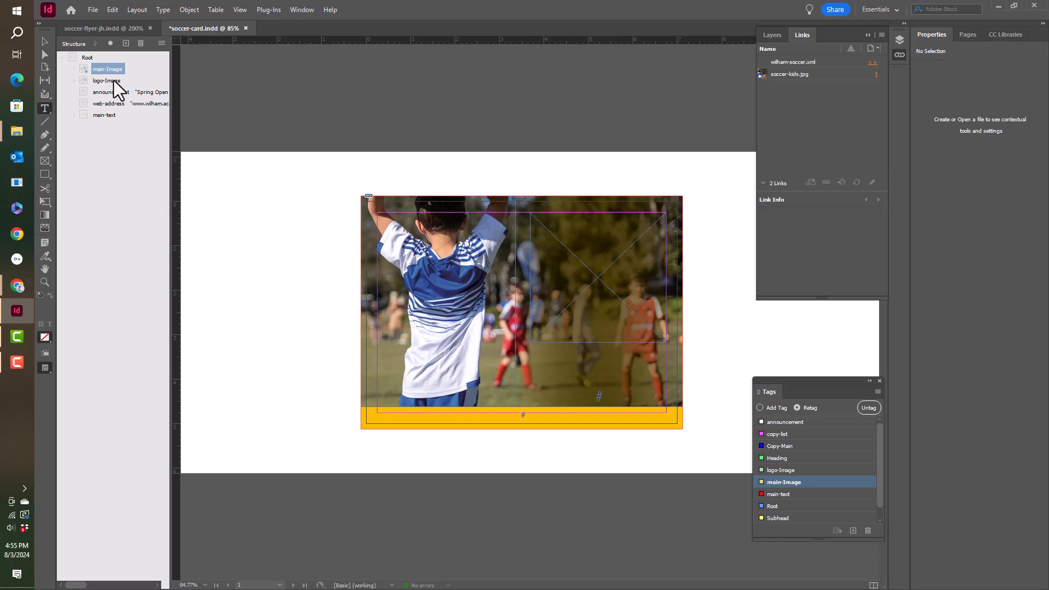
left_click_drag(114, 82, 657, 275)
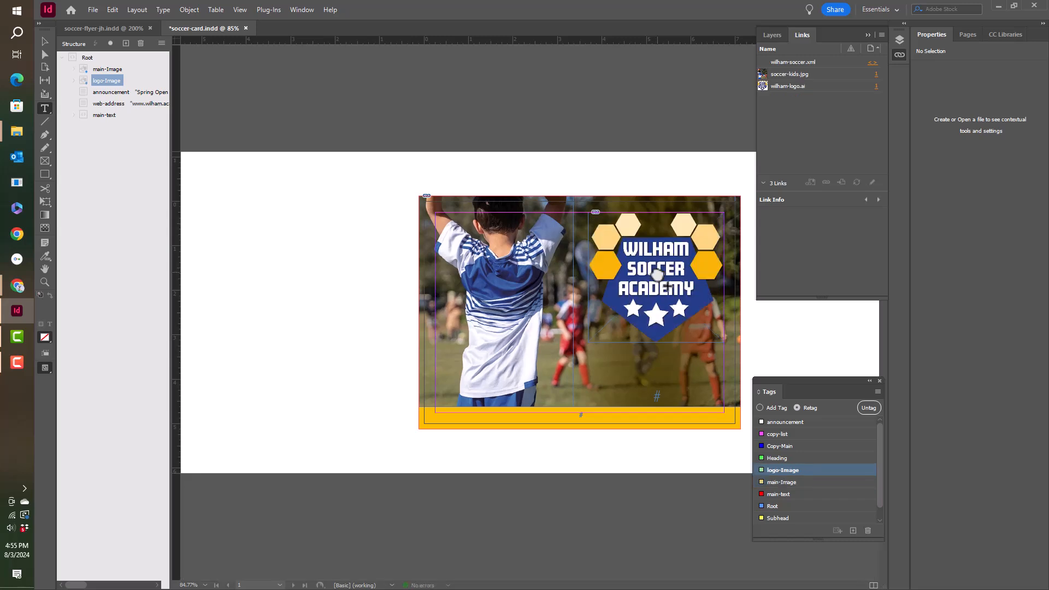
Step: Place the announcement element in the text frame below the logo and the web-address element in the yellow bar
left_click_drag(121, 92, 721, 396)
left_click(116, 105)
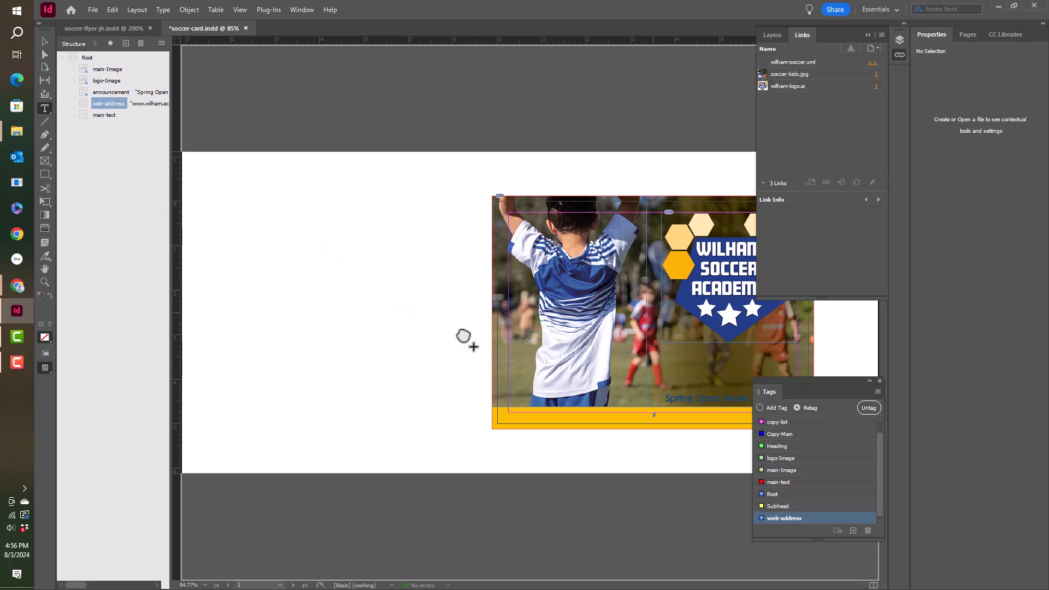
left_click(657, 419)
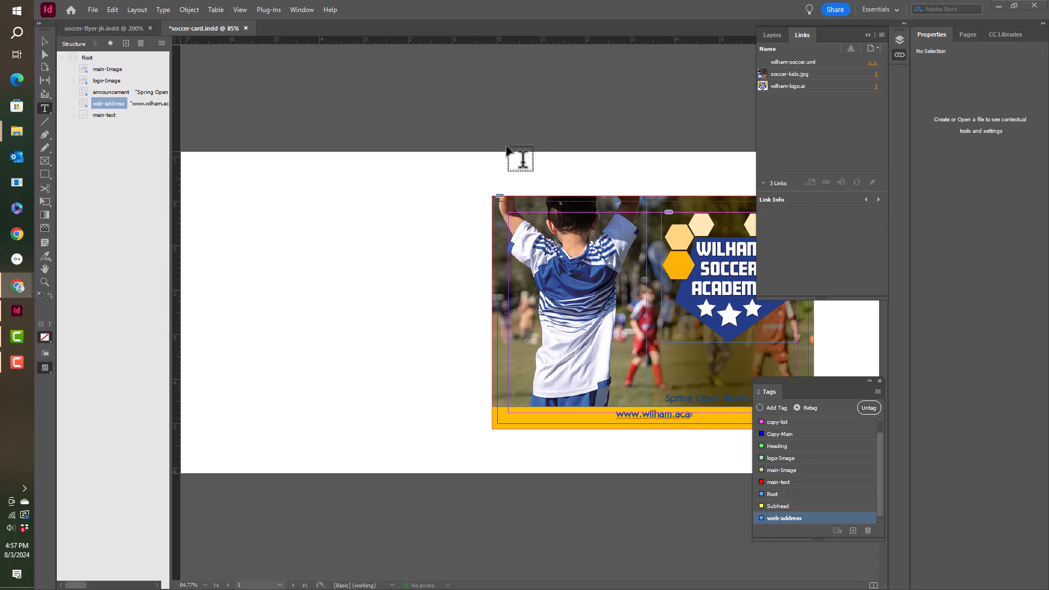
Step: Map the announcement tag to the Announcement paragraph style with the preview turned on
left_click(161, 43)
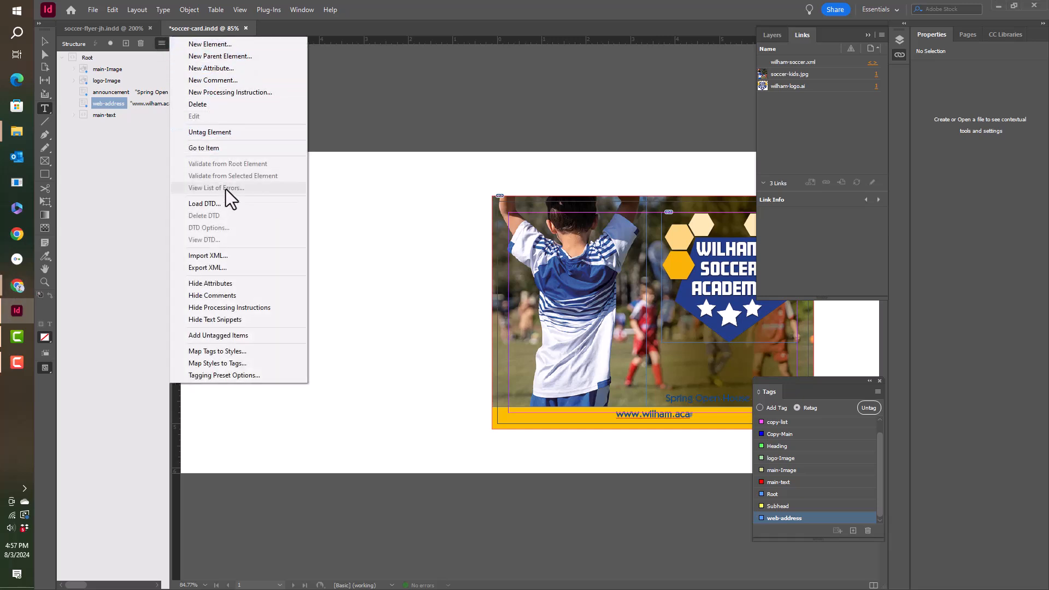
left_click(215, 350)
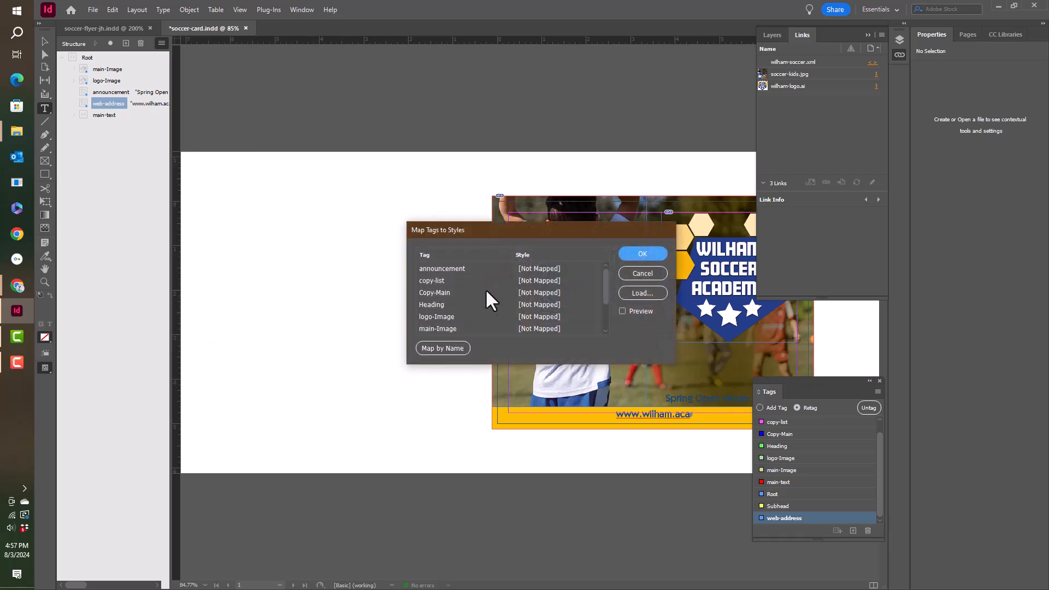
left_click(443, 348)
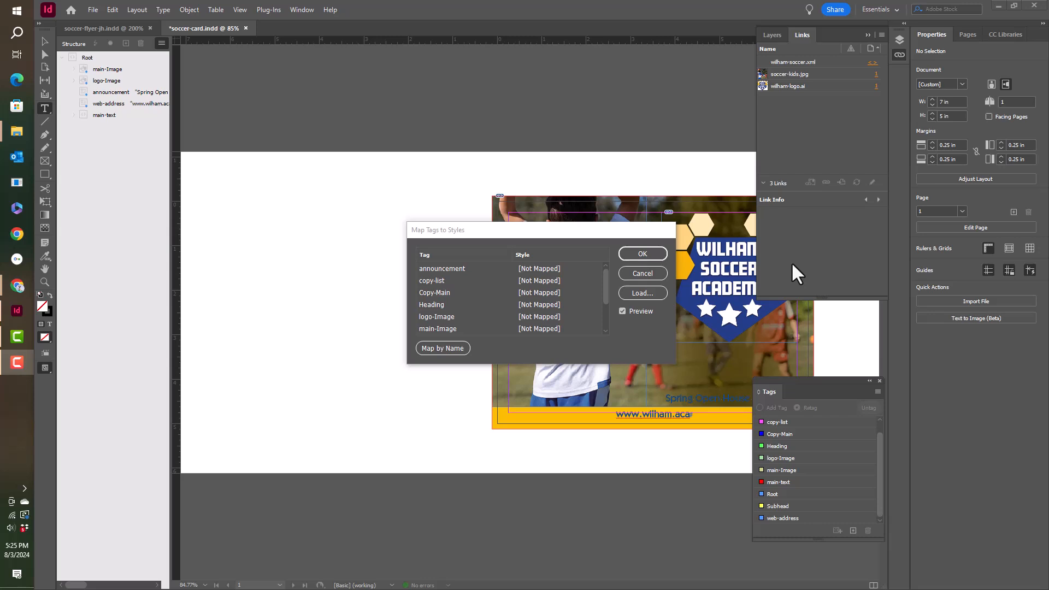
left_click(544, 270)
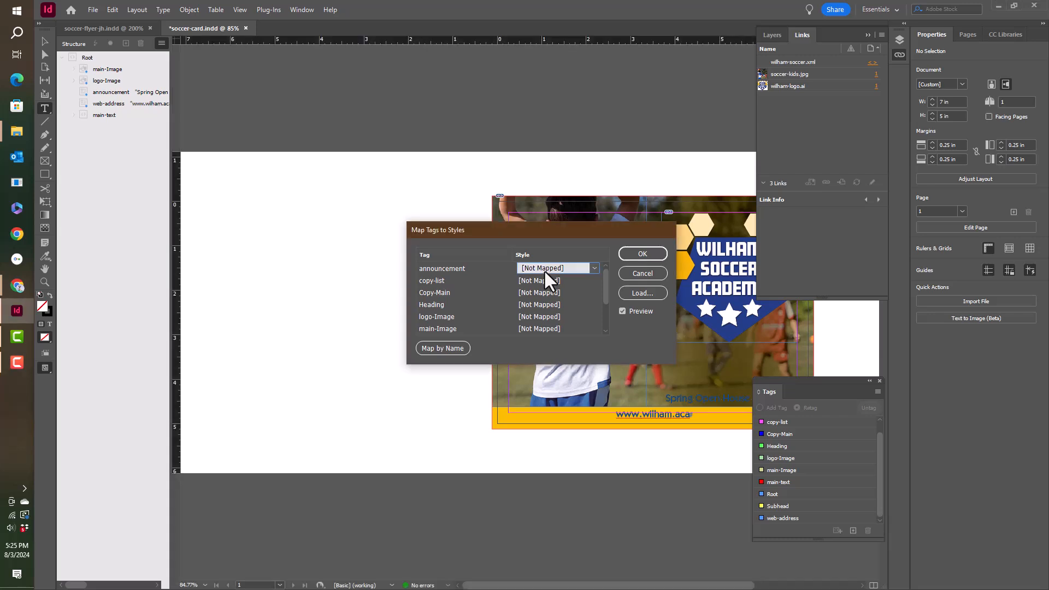
left_click(593, 267)
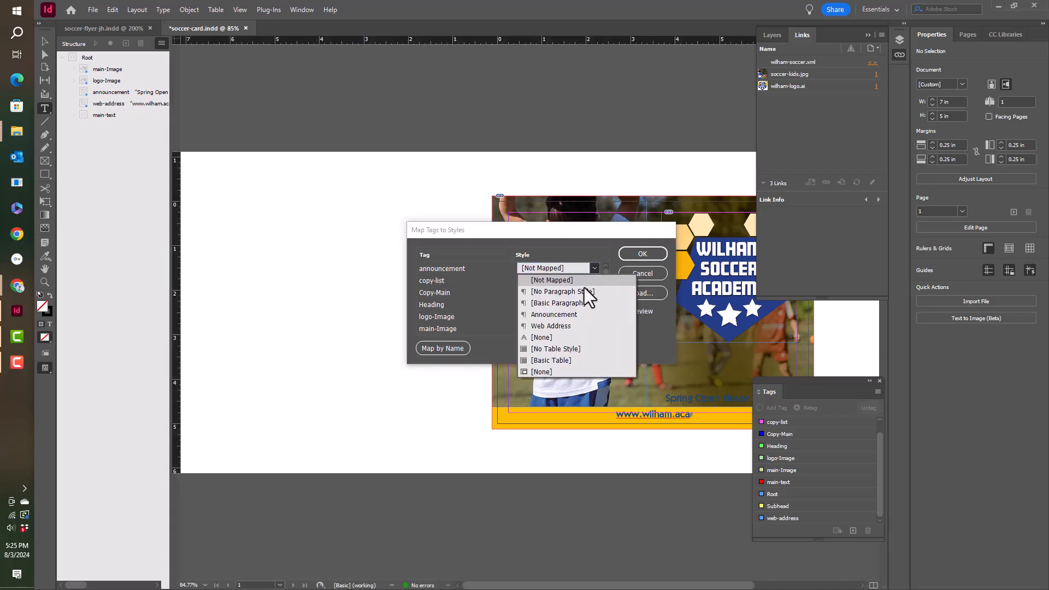
left_click(569, 315)
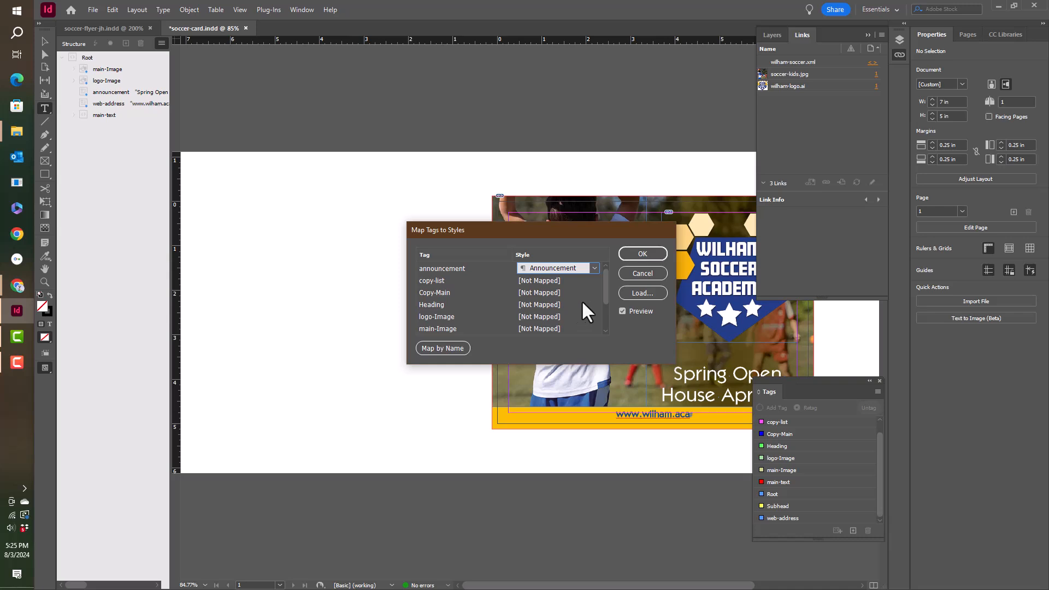
Step: Map the web-address tag to the Web Address paragraph style and apply the tag-to-style mapping
scroll(497, 303, "down", 3)
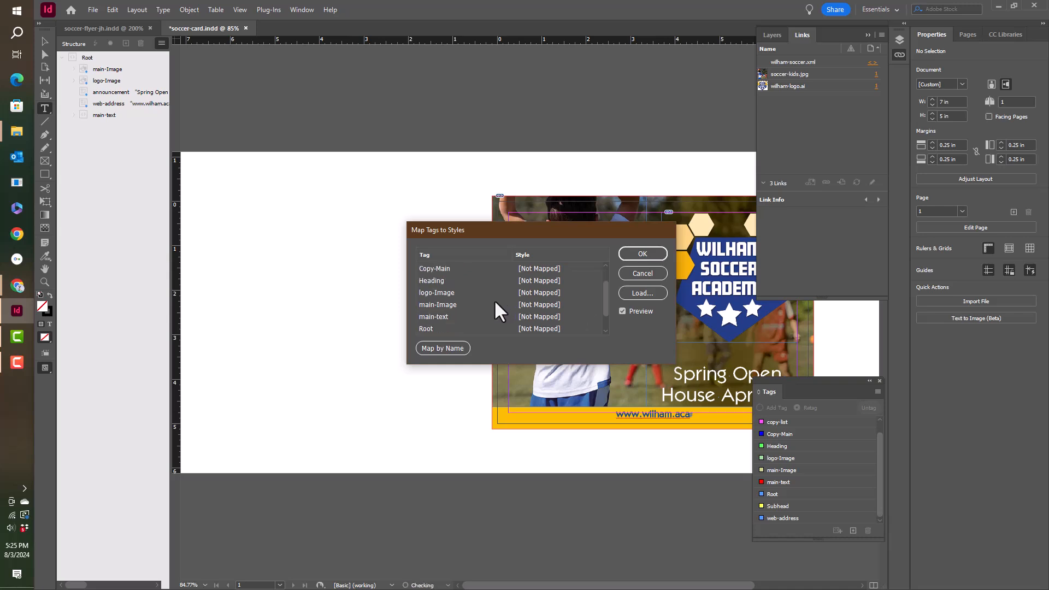
scroll(495, 301, "down", 1)
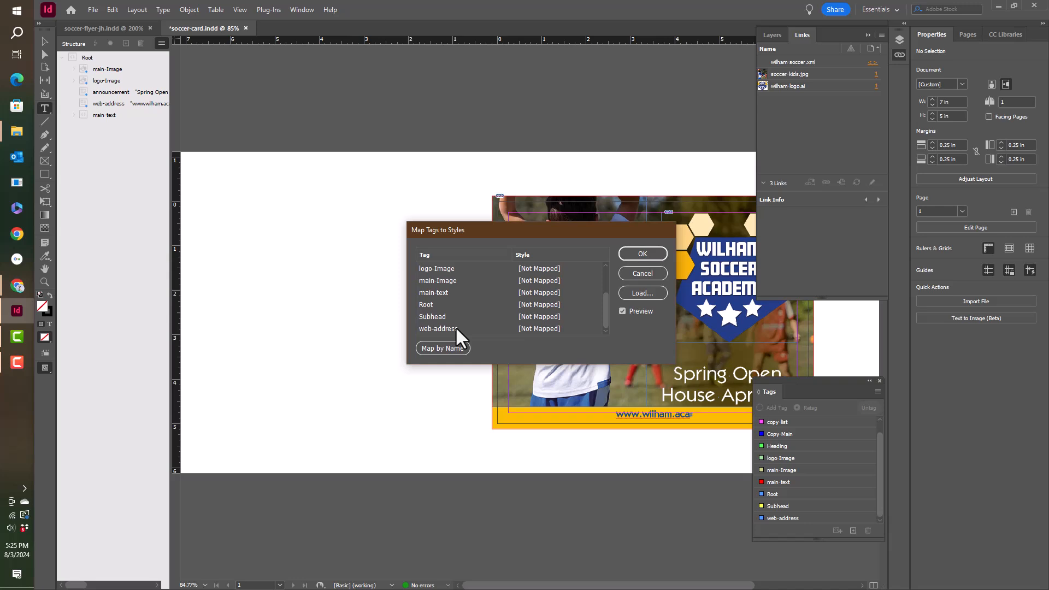
left_click(545, 329)
left_click(594, 329)
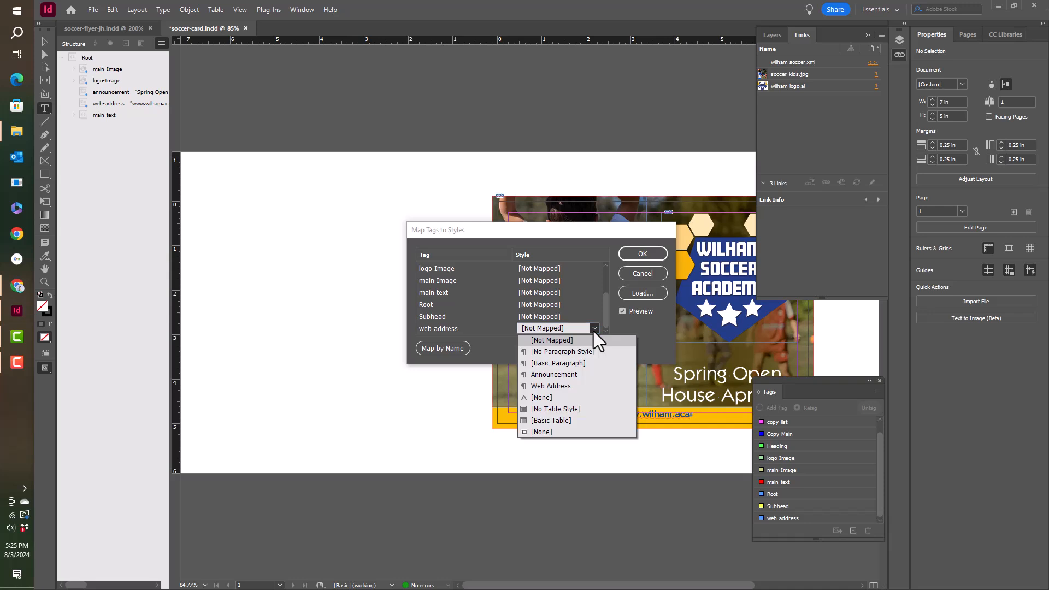
left_click(574, 386)
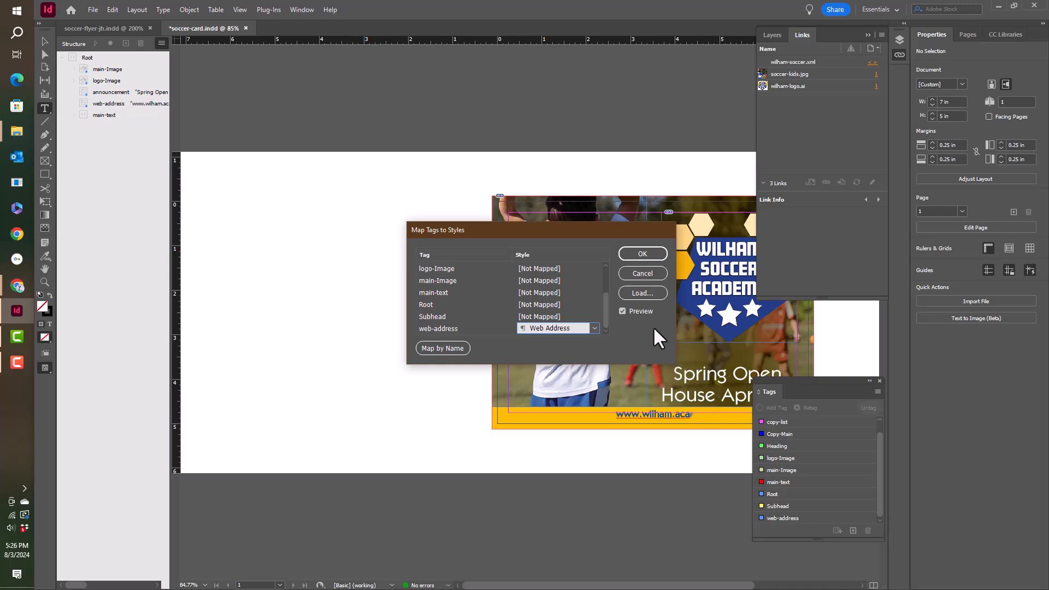
left_click(643, 254)
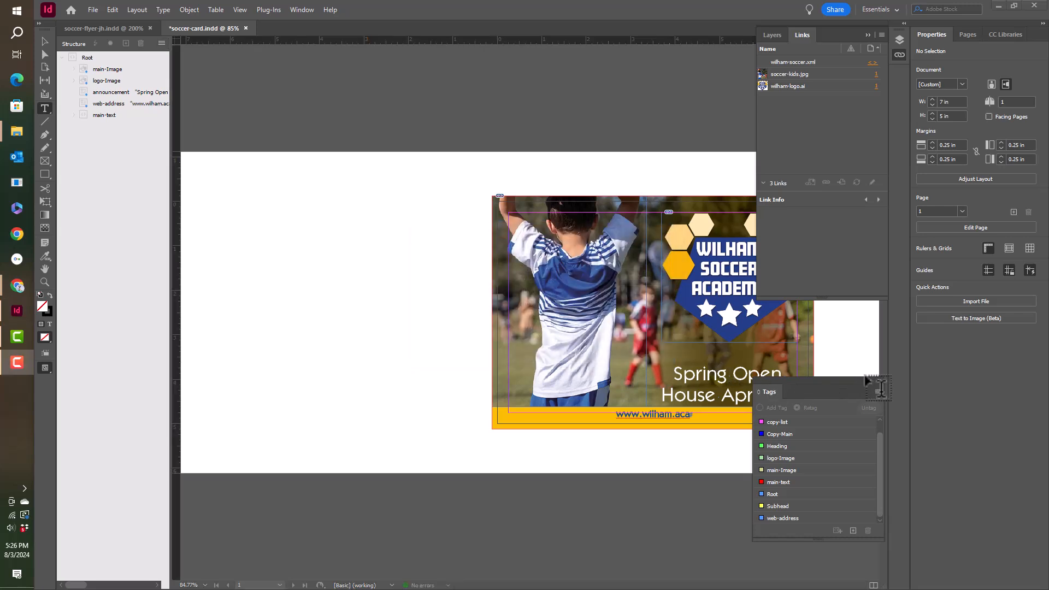
Step: Move the tag list off the card and insert a paragraph break after "Spring" in the announcement text
left_click_drag(842, 381, 947, 412)
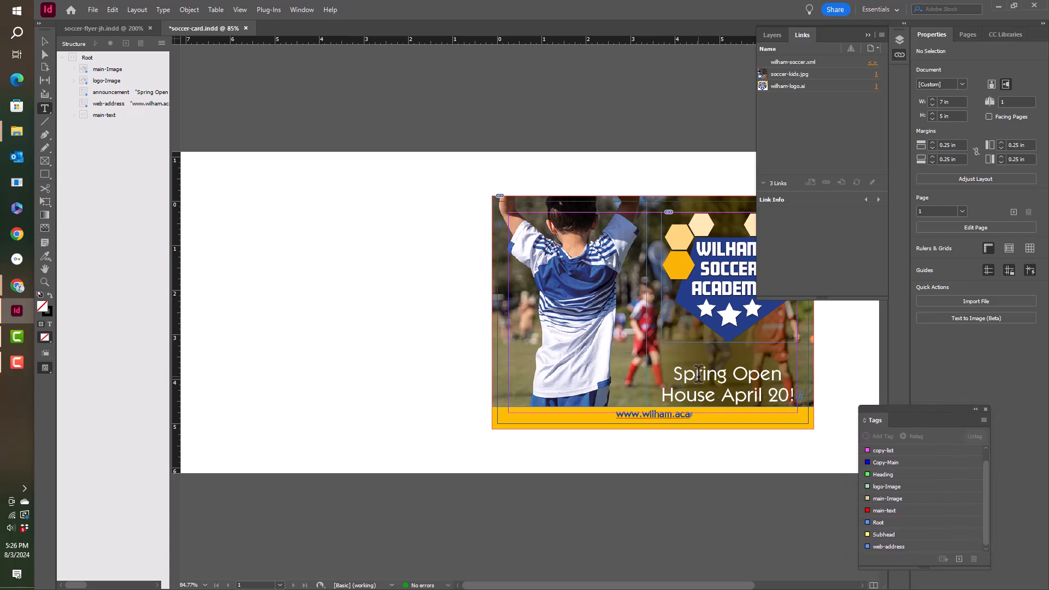
left_click(736, 375)
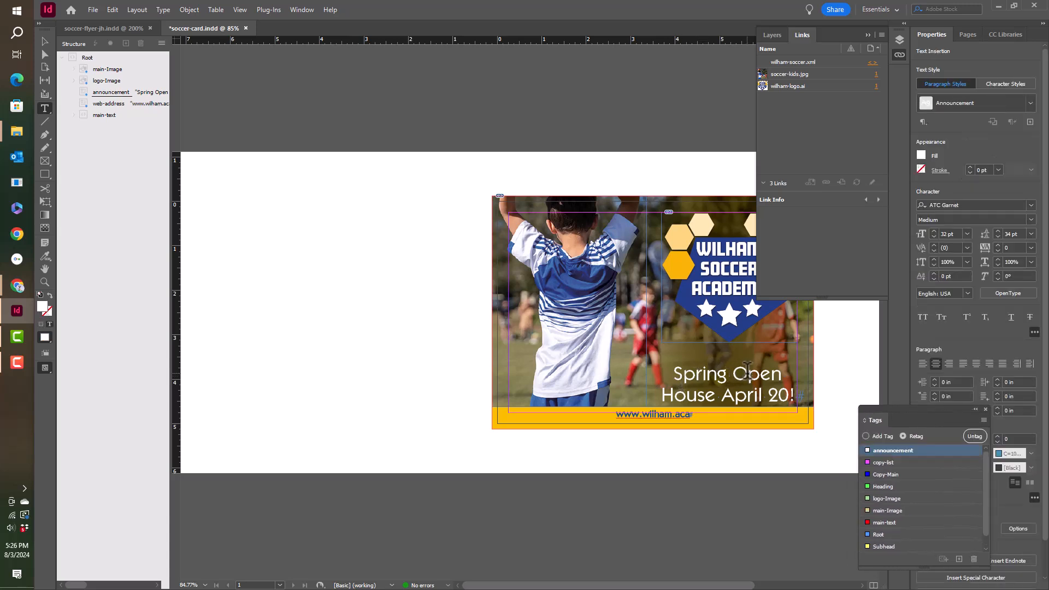
key("Left")
key("Return")
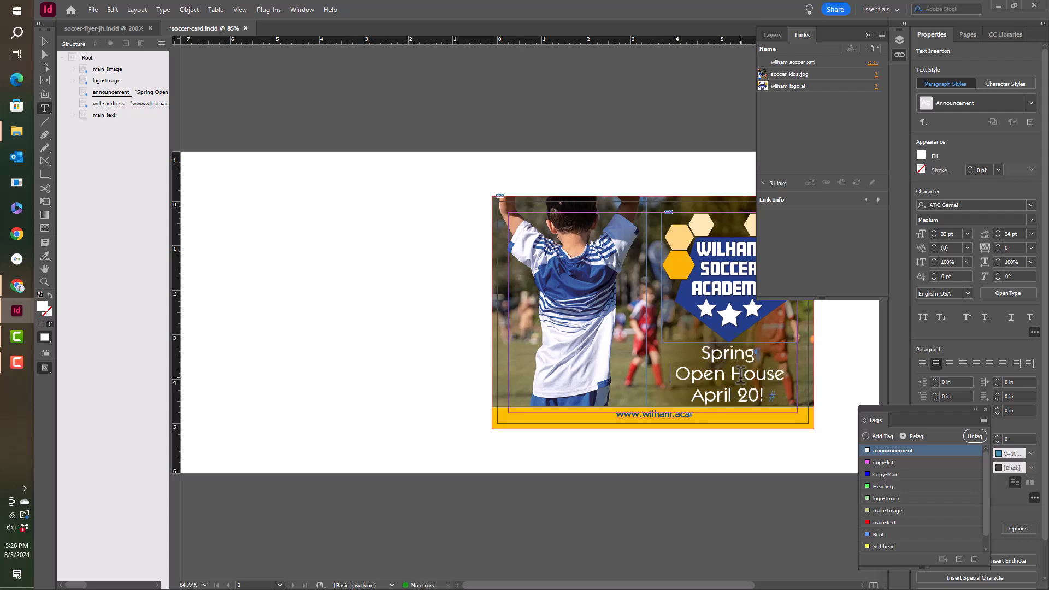